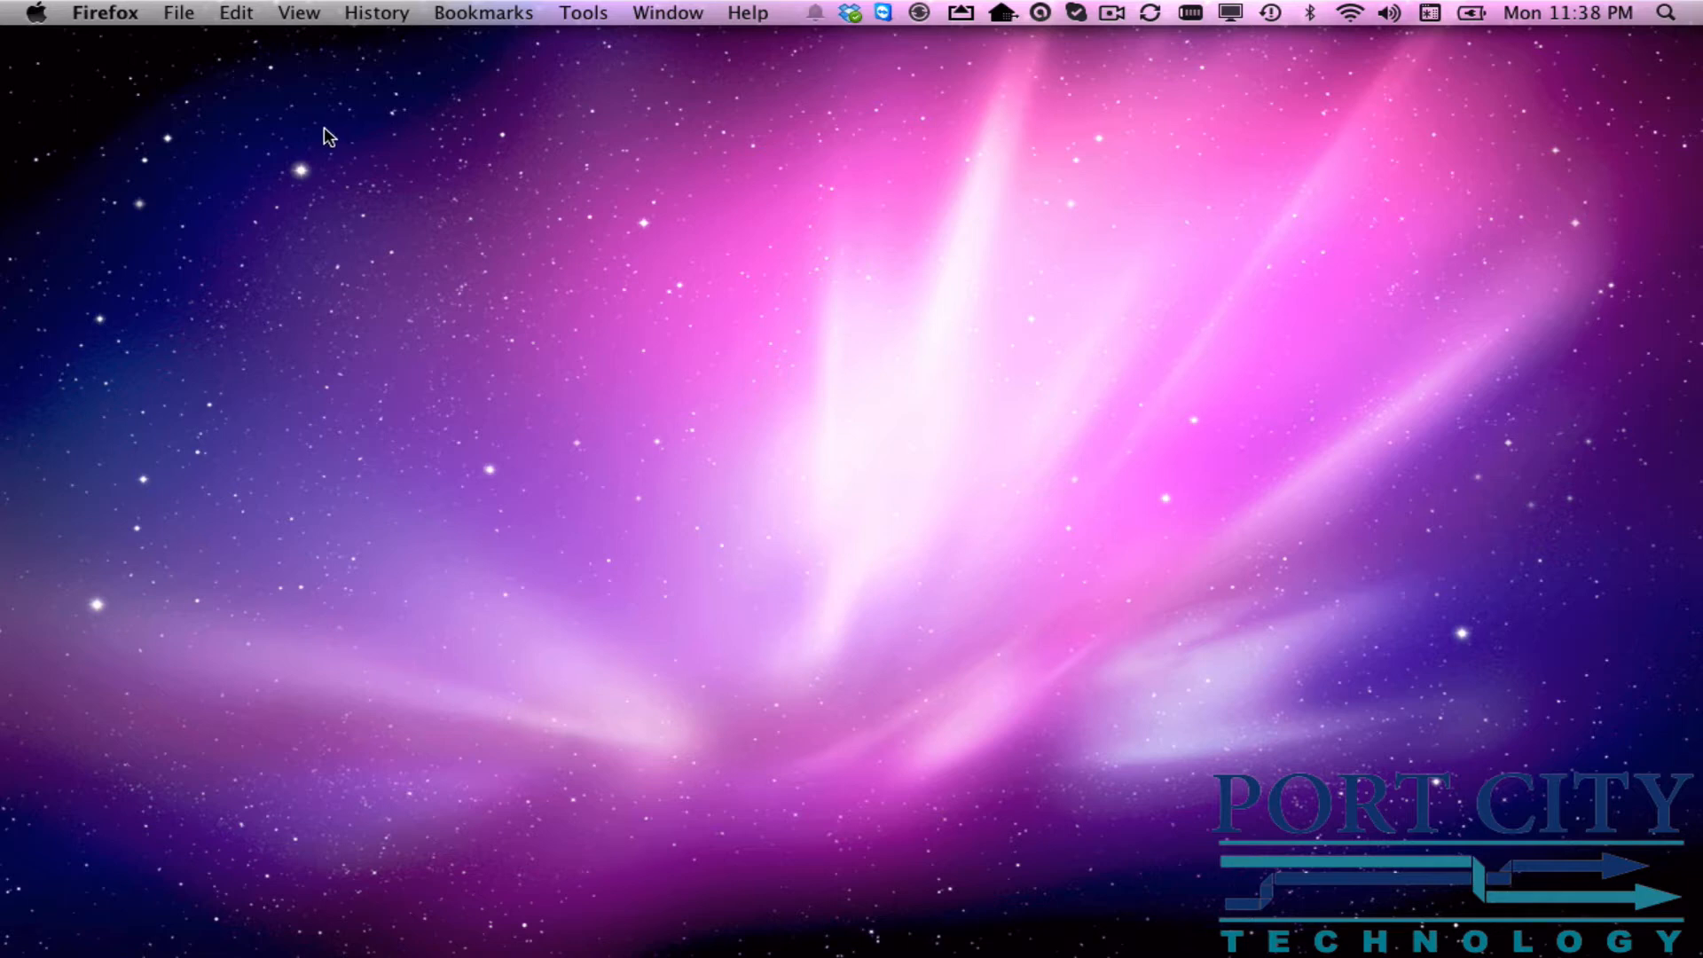
- Open the Network settings in System Preferences
{"action": "left_click", "coordinate": [37, 15]}
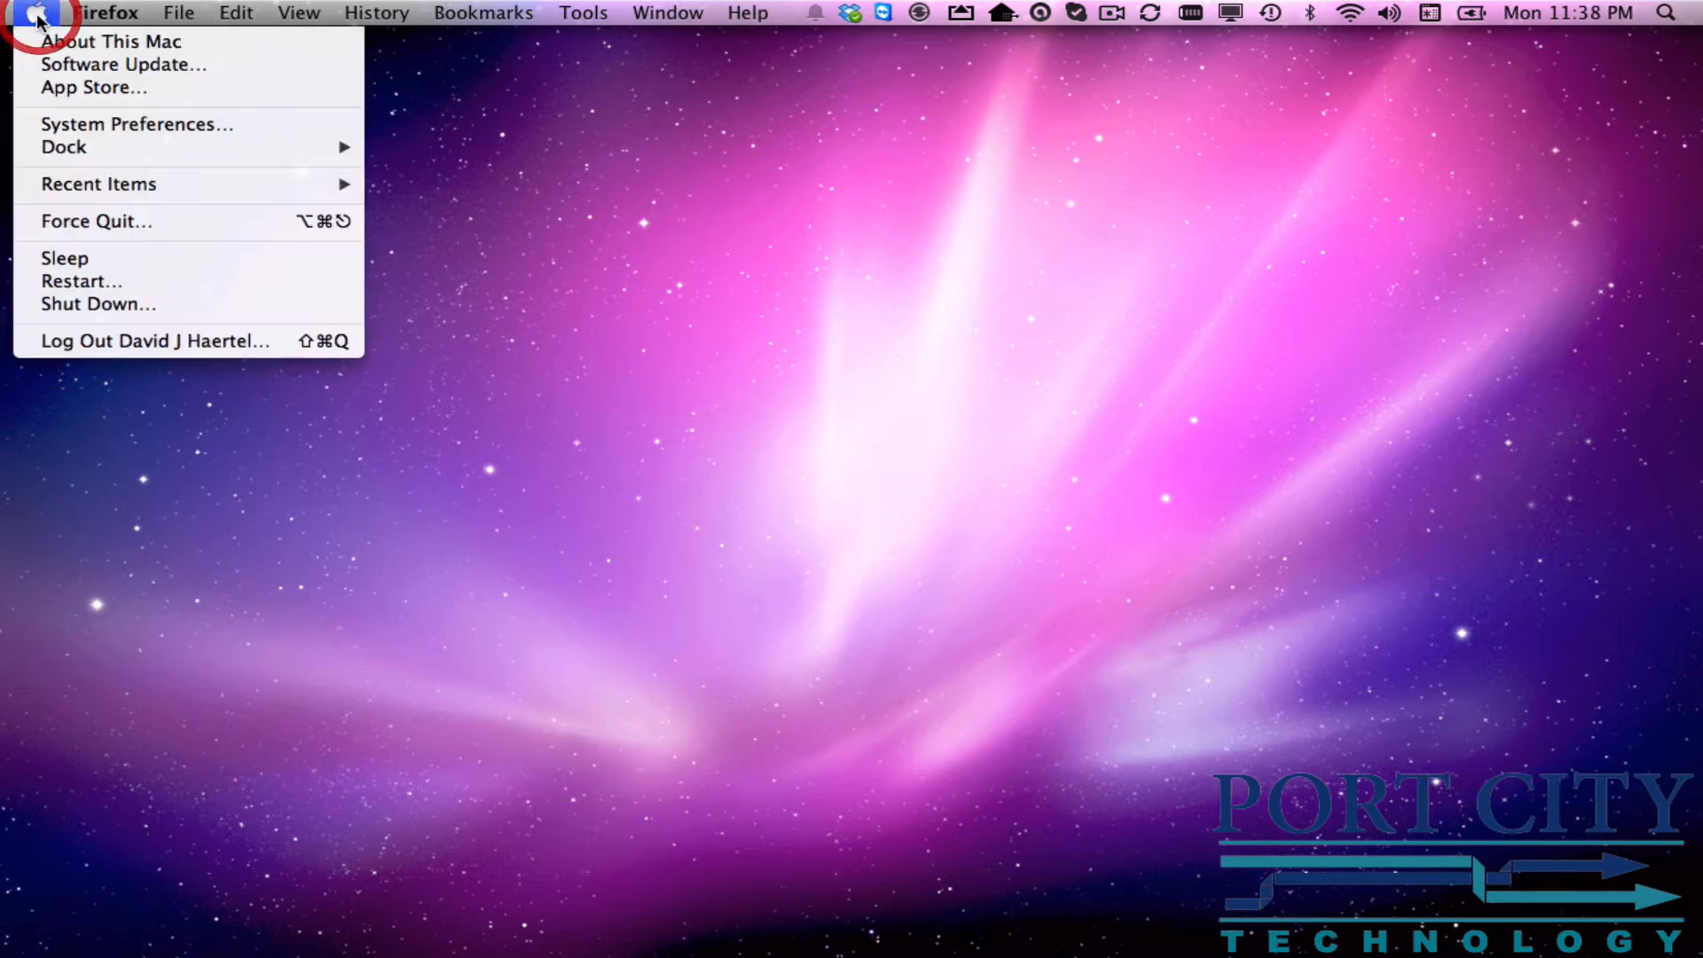
{"action": "left_click", "coordinate": [80, 131]}
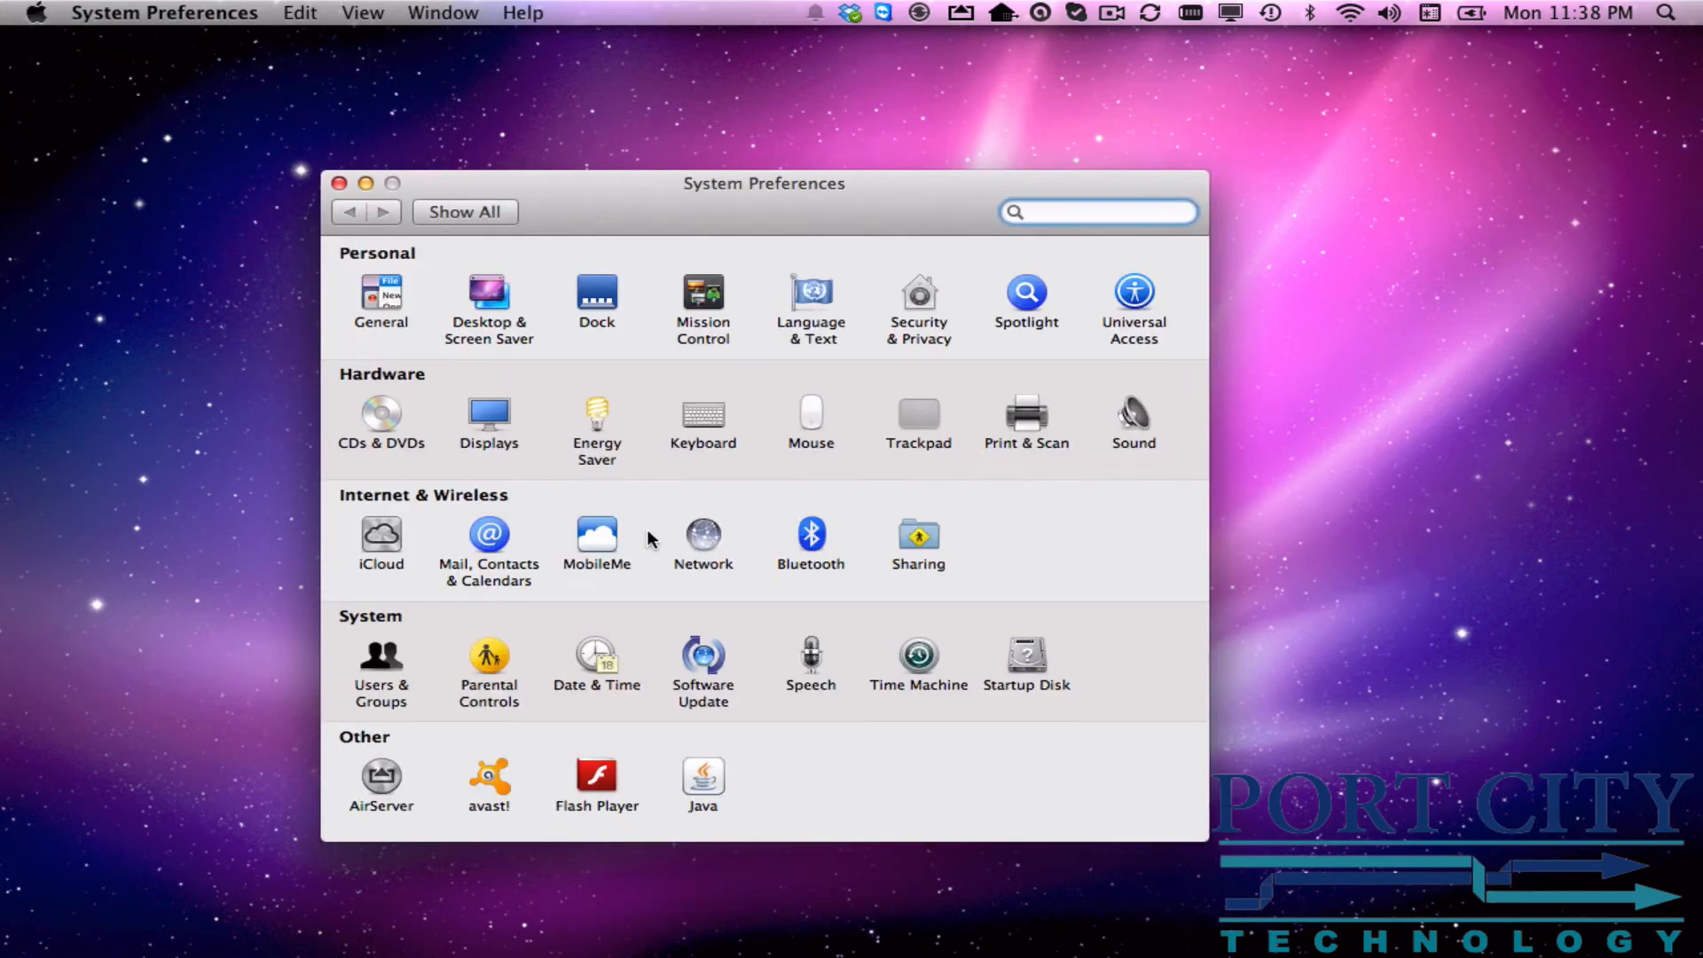
{"action": "left_click", "coordinate": [705, 536]}
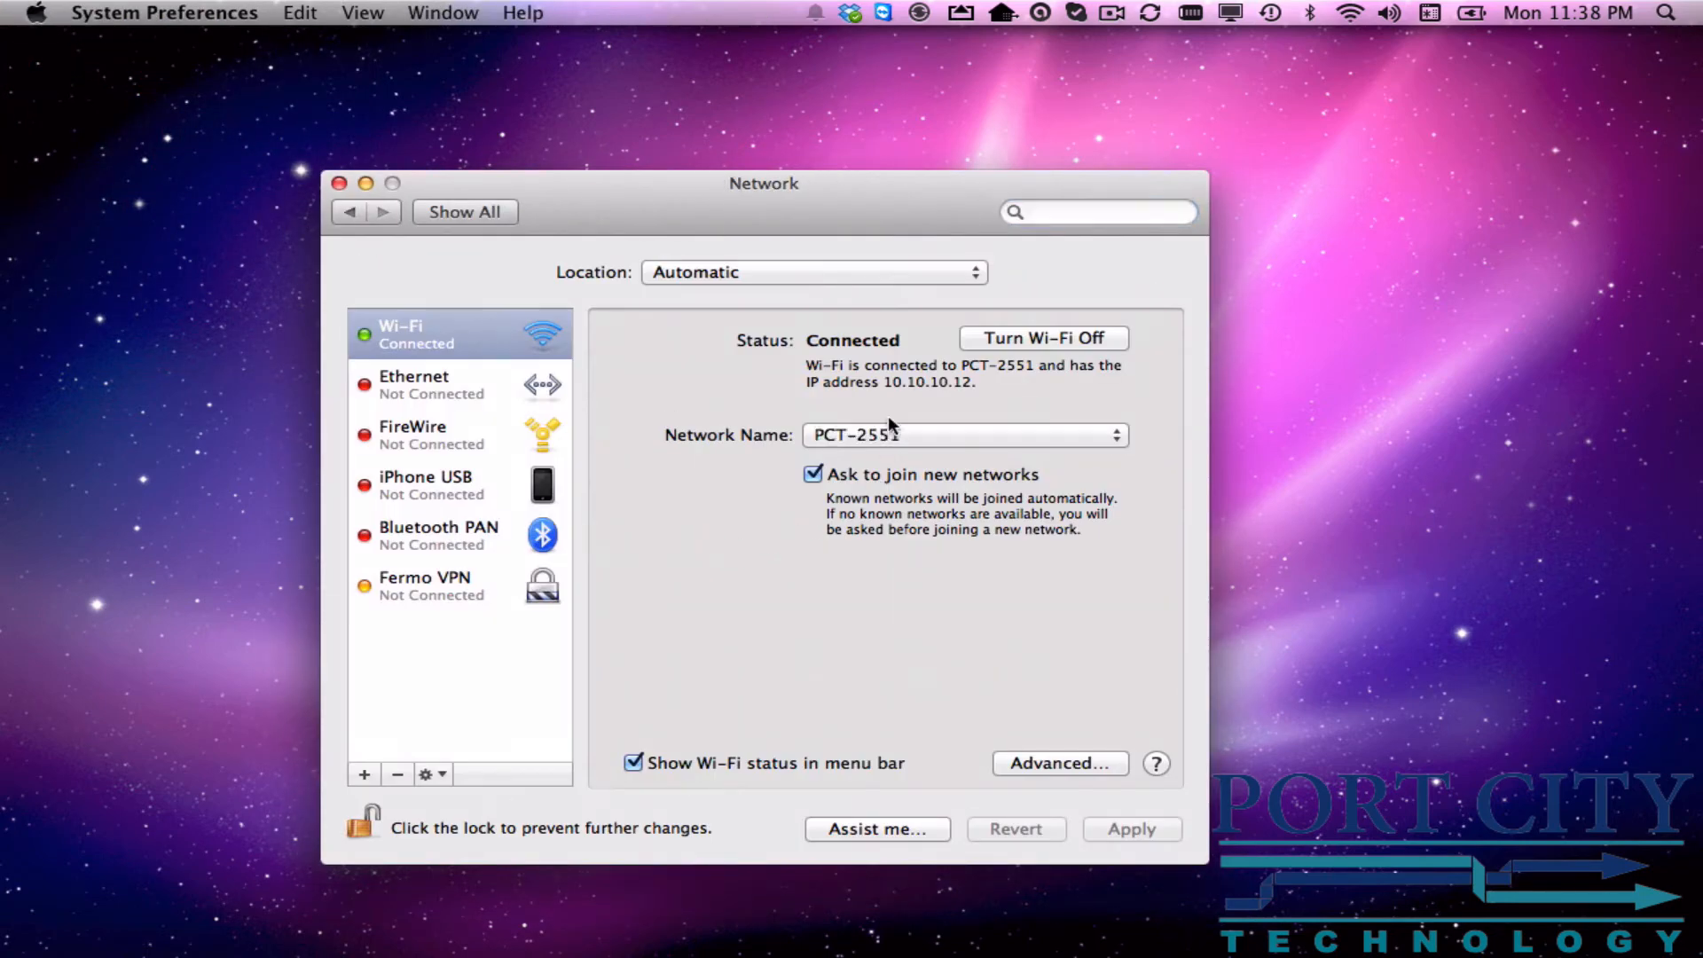
- Add a network location named "Static IP" and make it the active location
{"action": "left_click", "coordinate": [768, 275]}
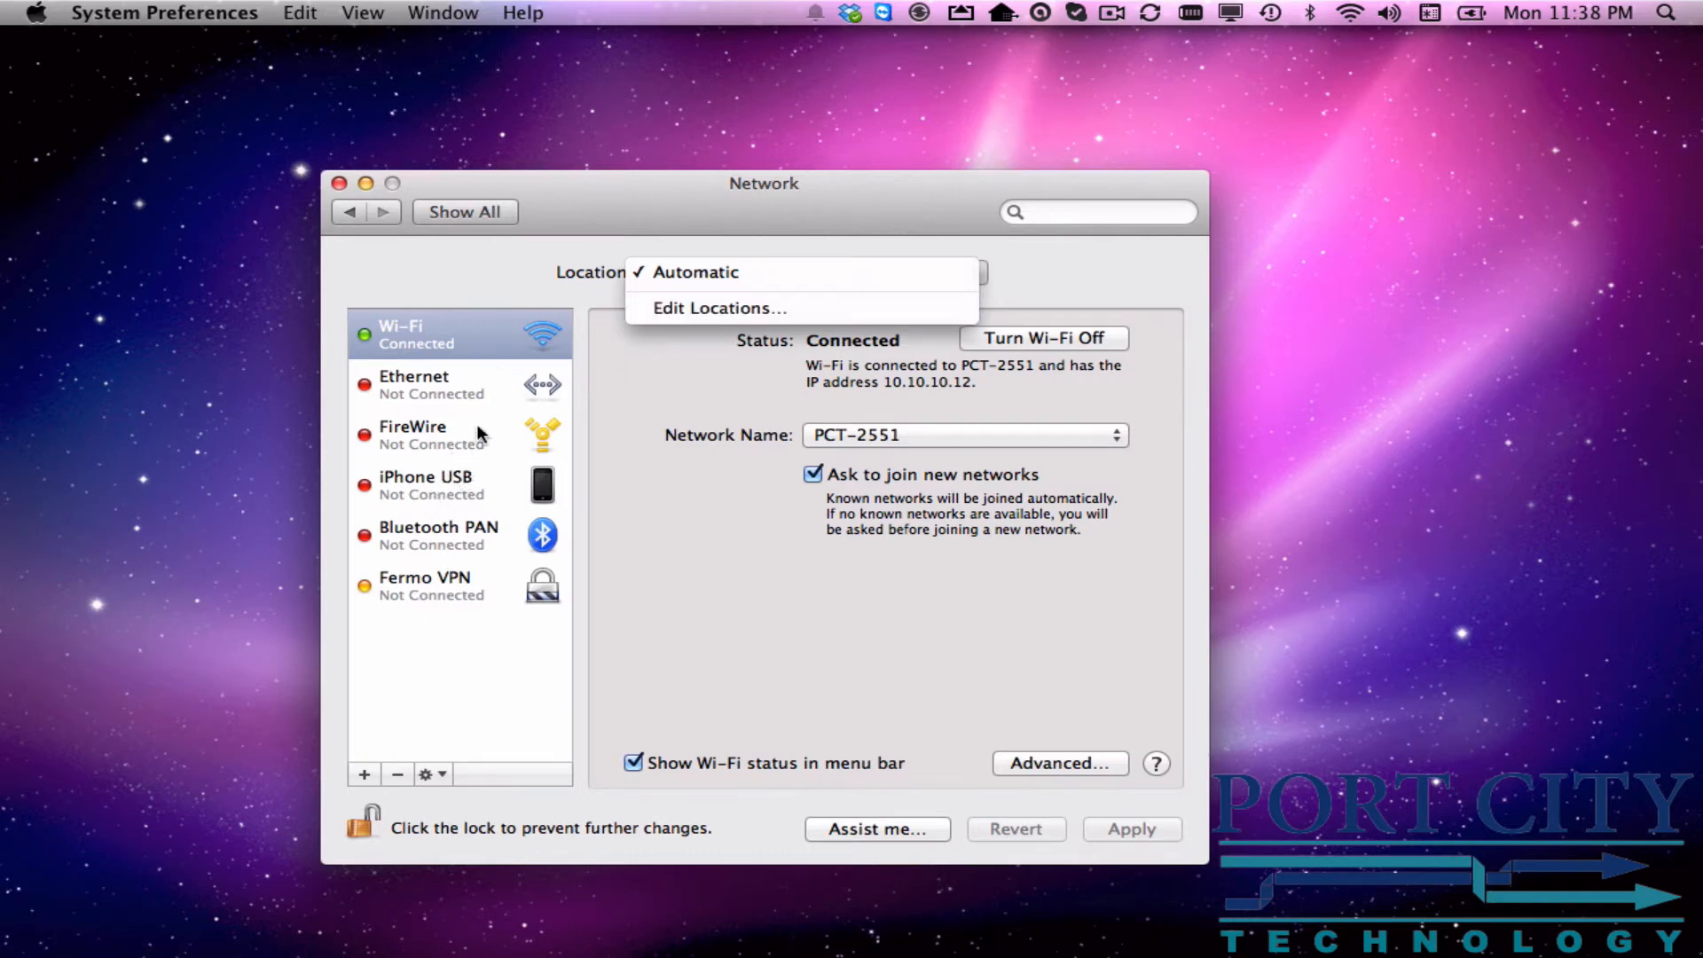
{"action": "left_click", "coordinate": [726, 310]}
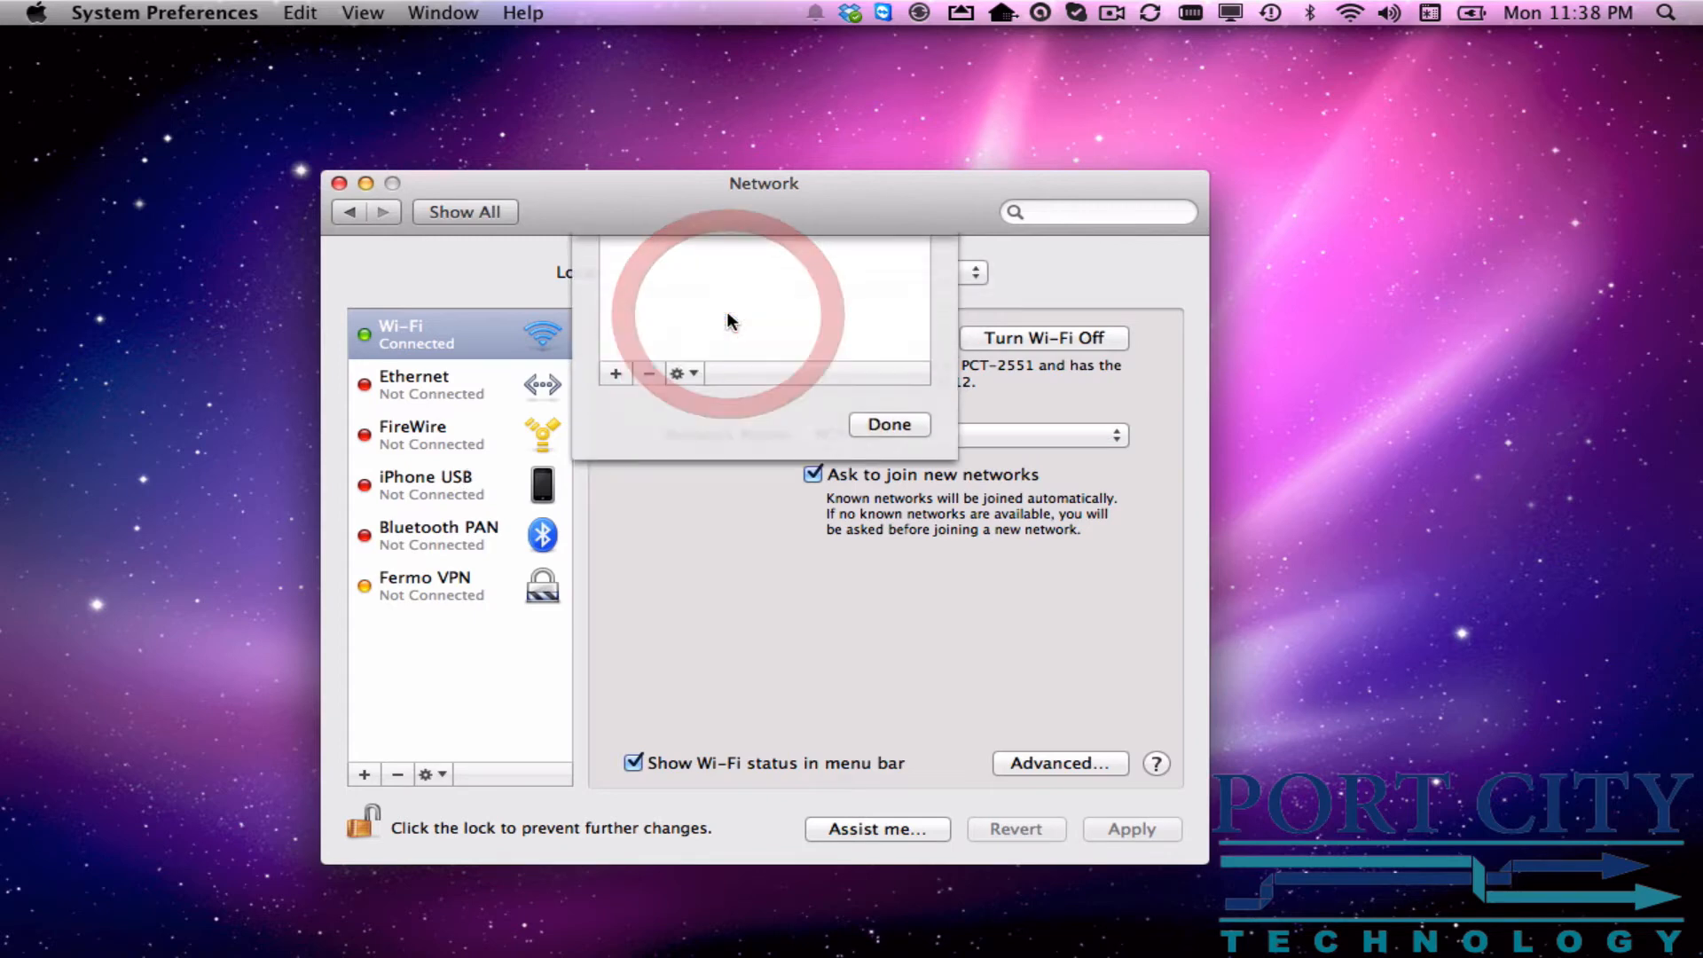
{"action": "left_click", "coordinate": [615, 441]}
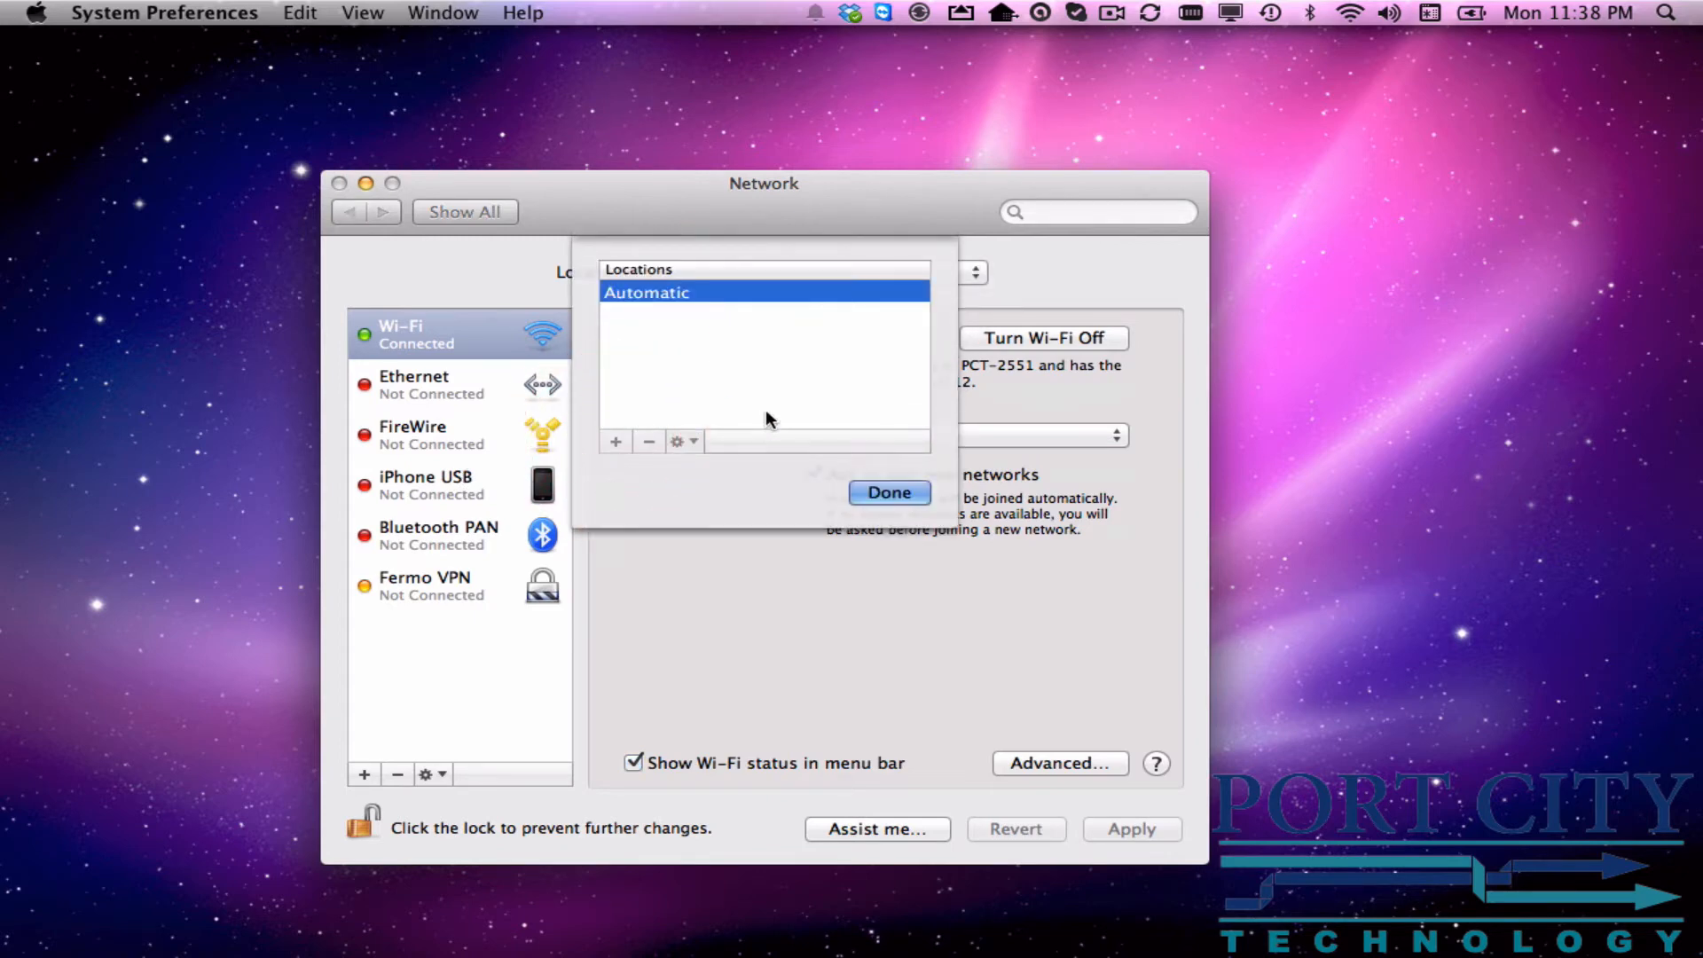
{"action": "type", "text": "S"}
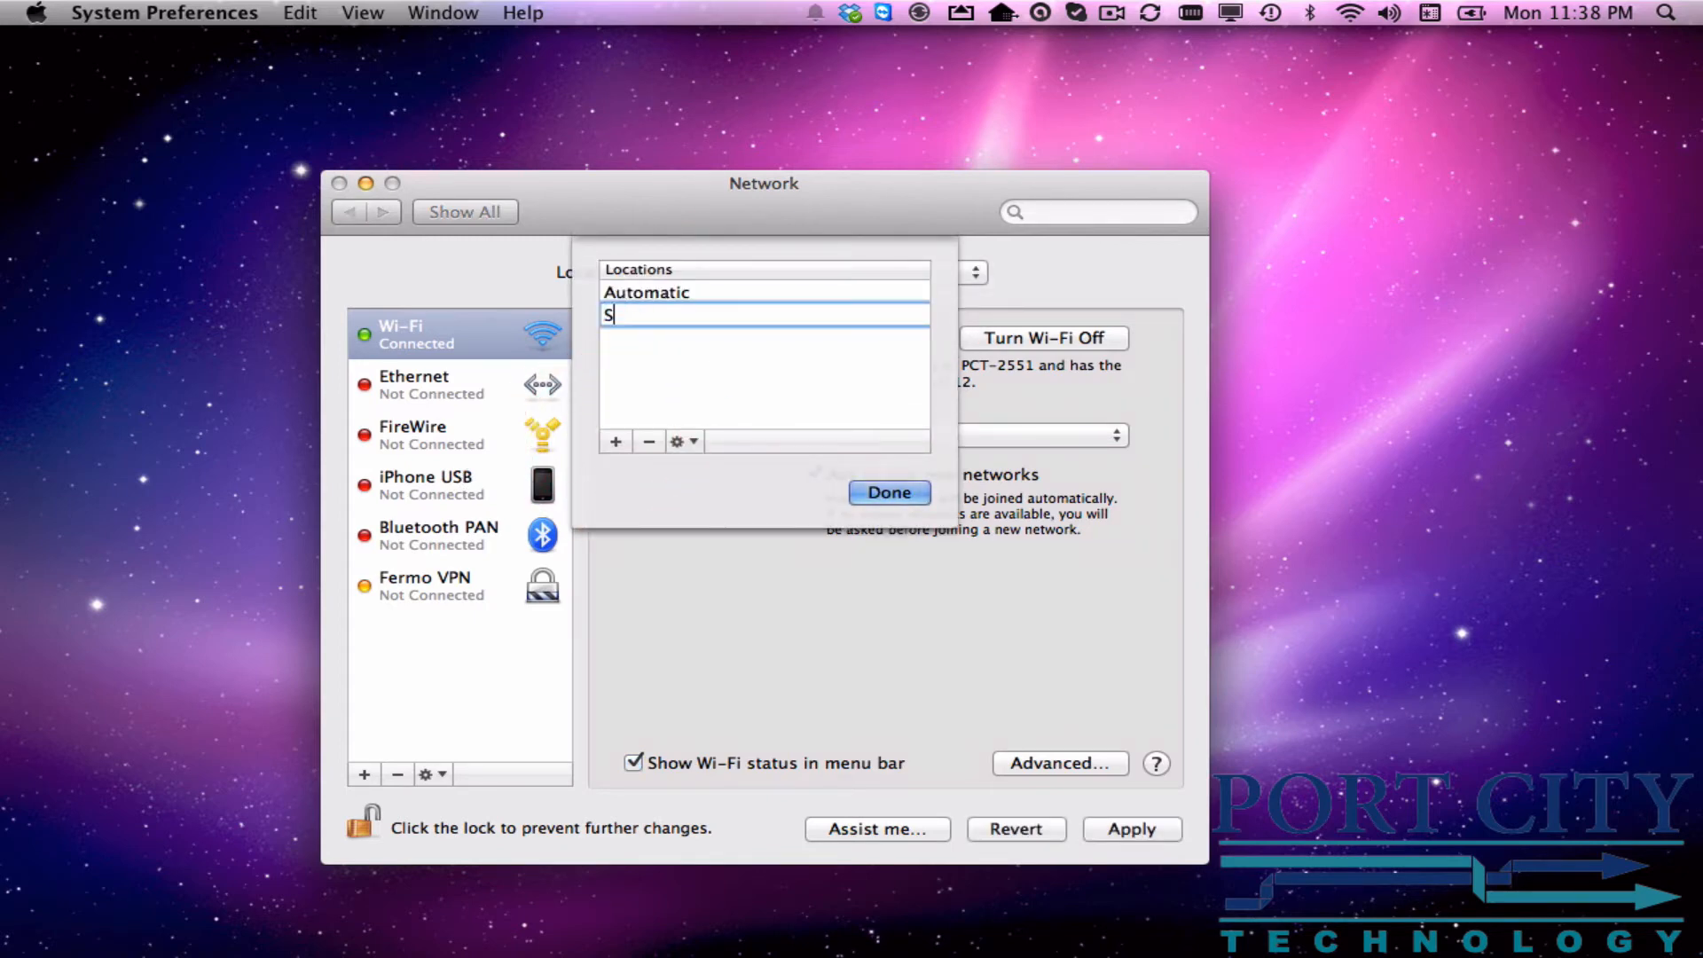
{"action": "type", "text": "aatic IP"}
{"action": "left_click", "coordinate": [883, 493]}
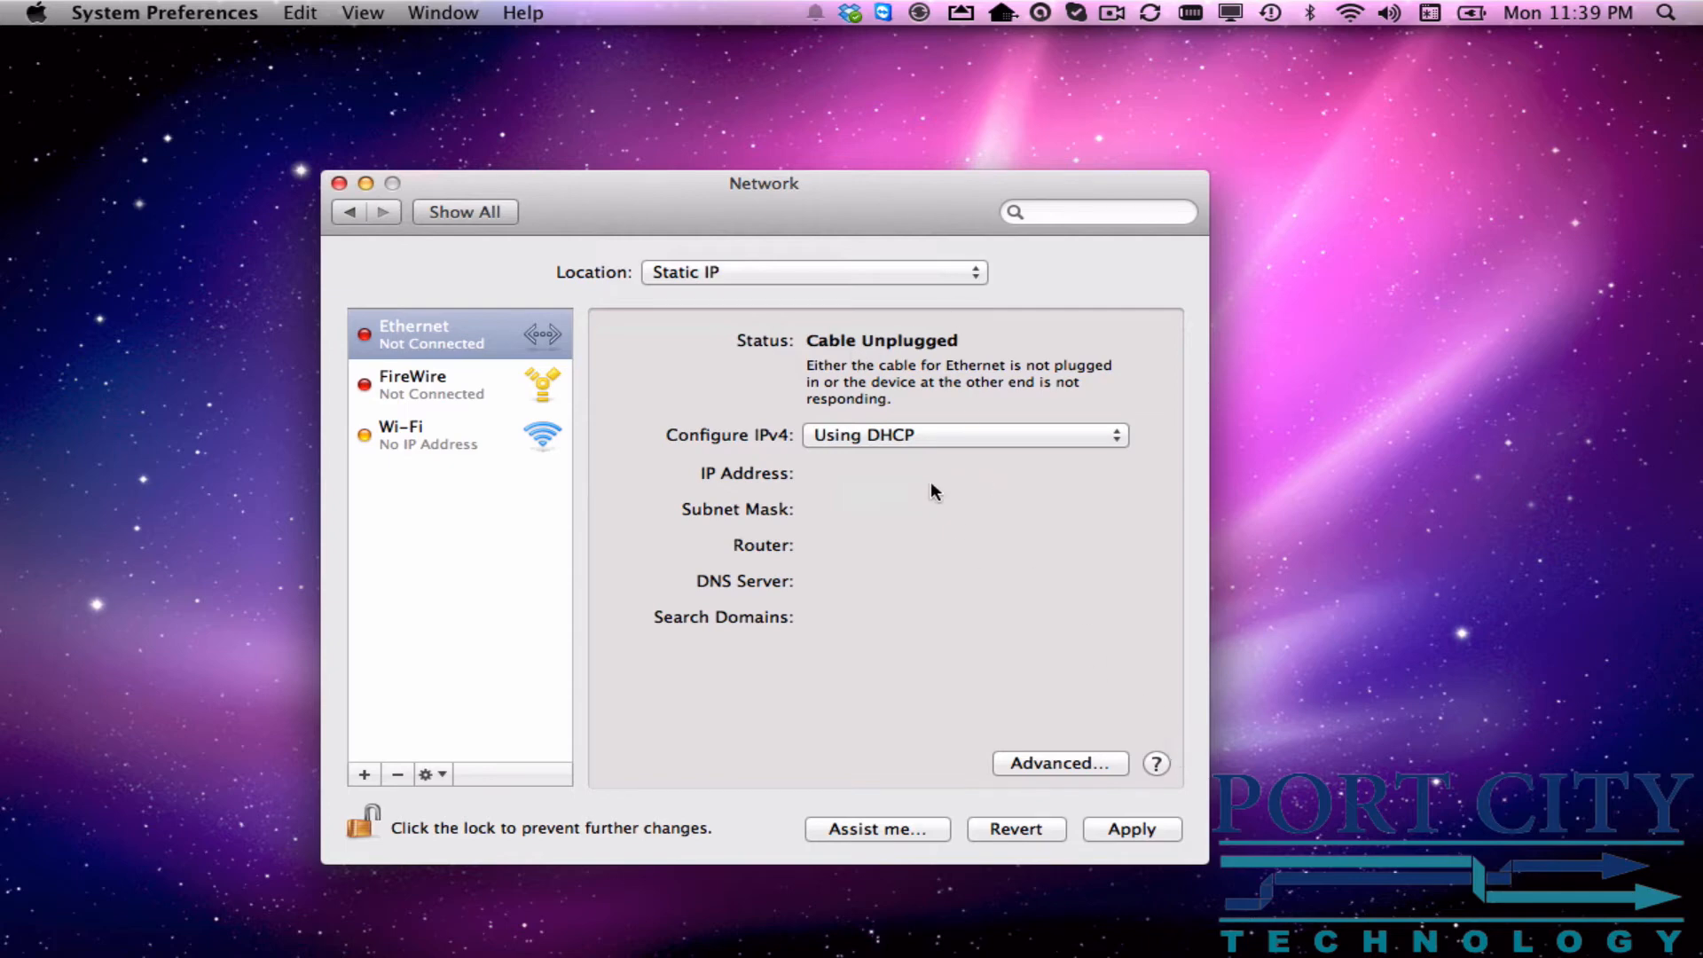
{"action": "left_click", "coordinate": [759, 272]}
{"action": "left_click", "coordinate": [759, 273]}
{"action": "left_click", "coordinate": [1061, 765]}
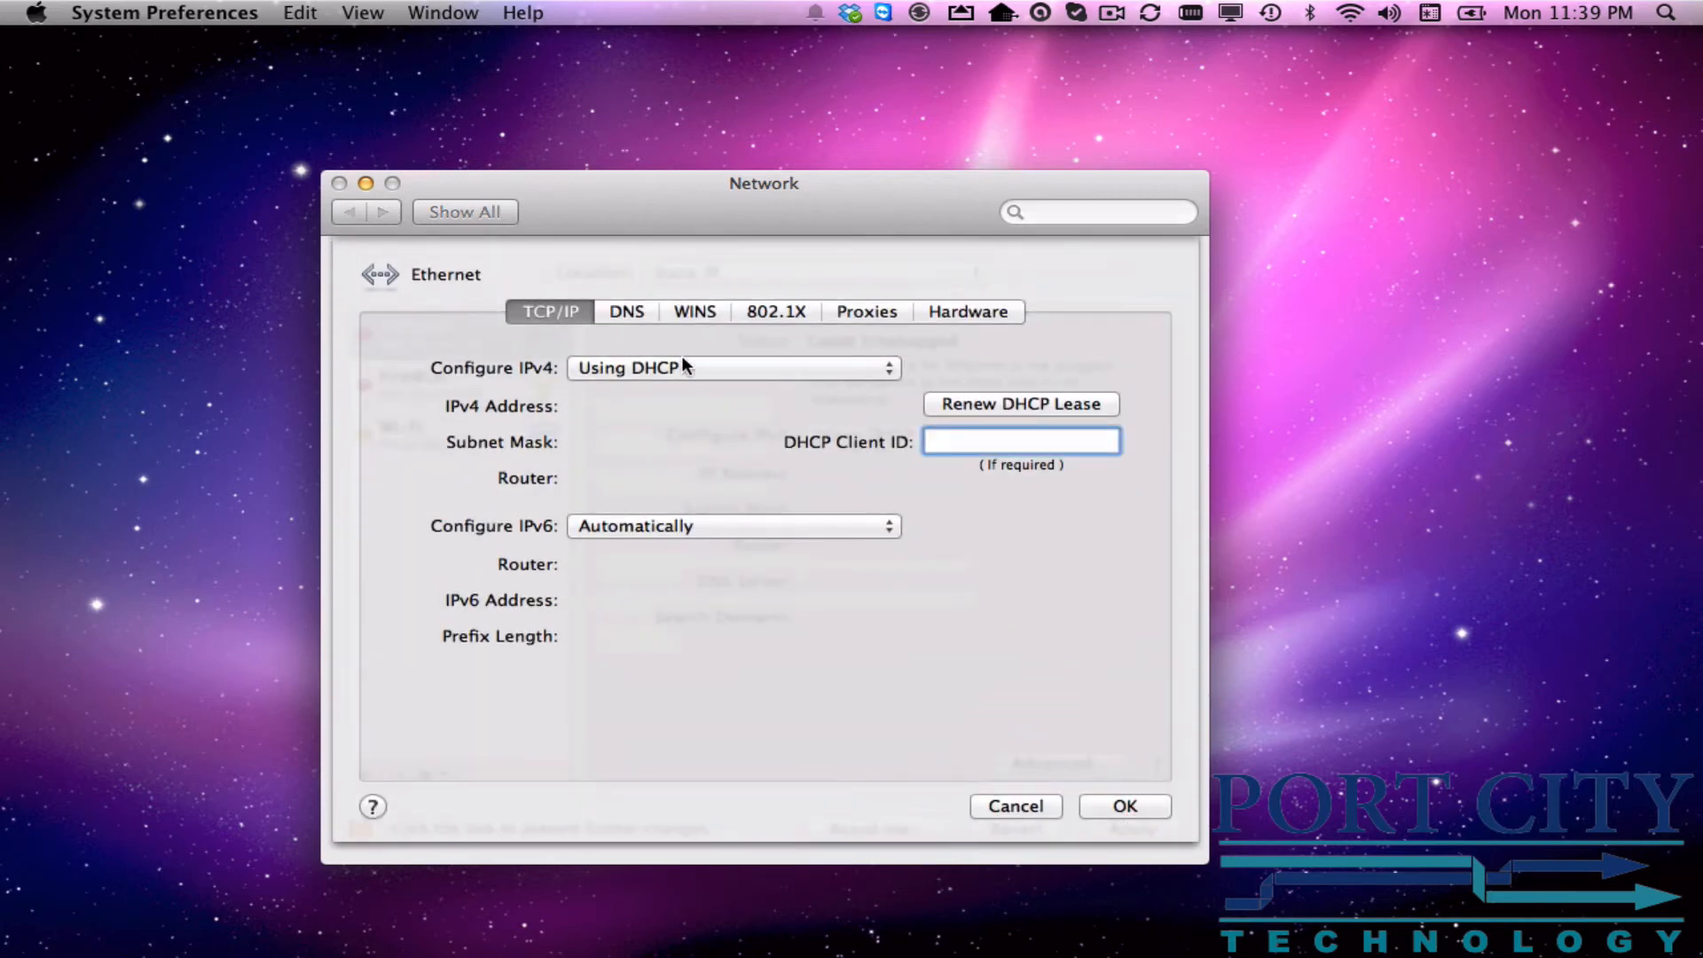
{"action": "left_click", "coordinate": [633, 368]}
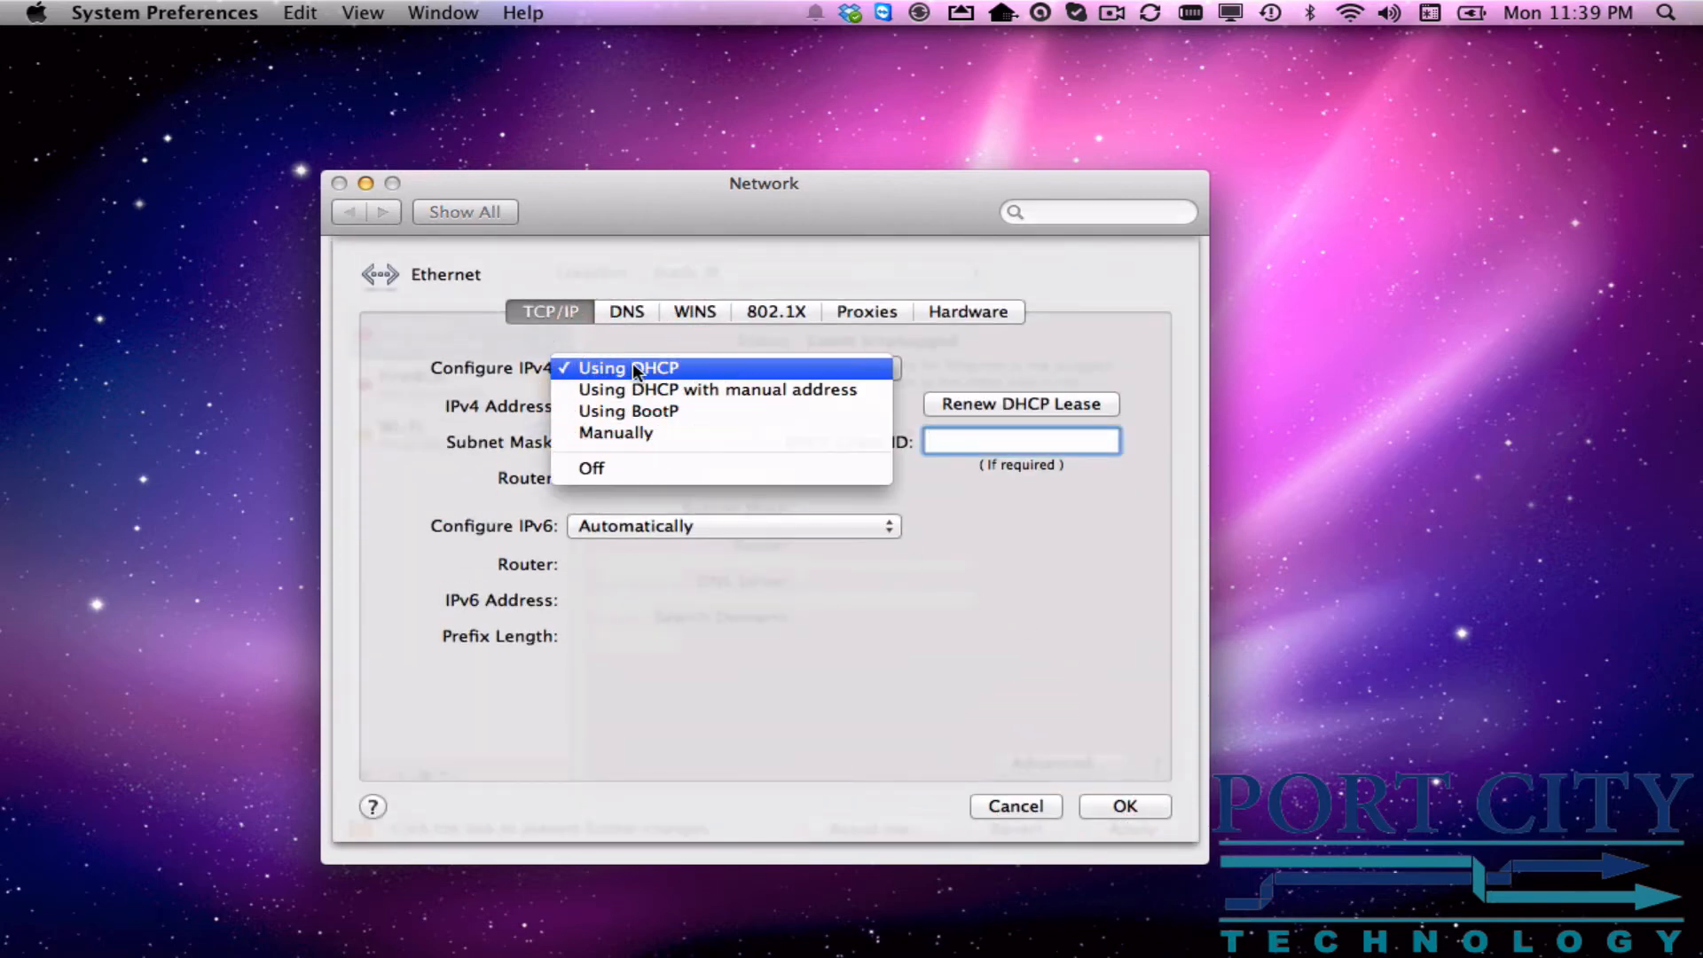
{"action": "left_click", "coordinate": [625, 433]}
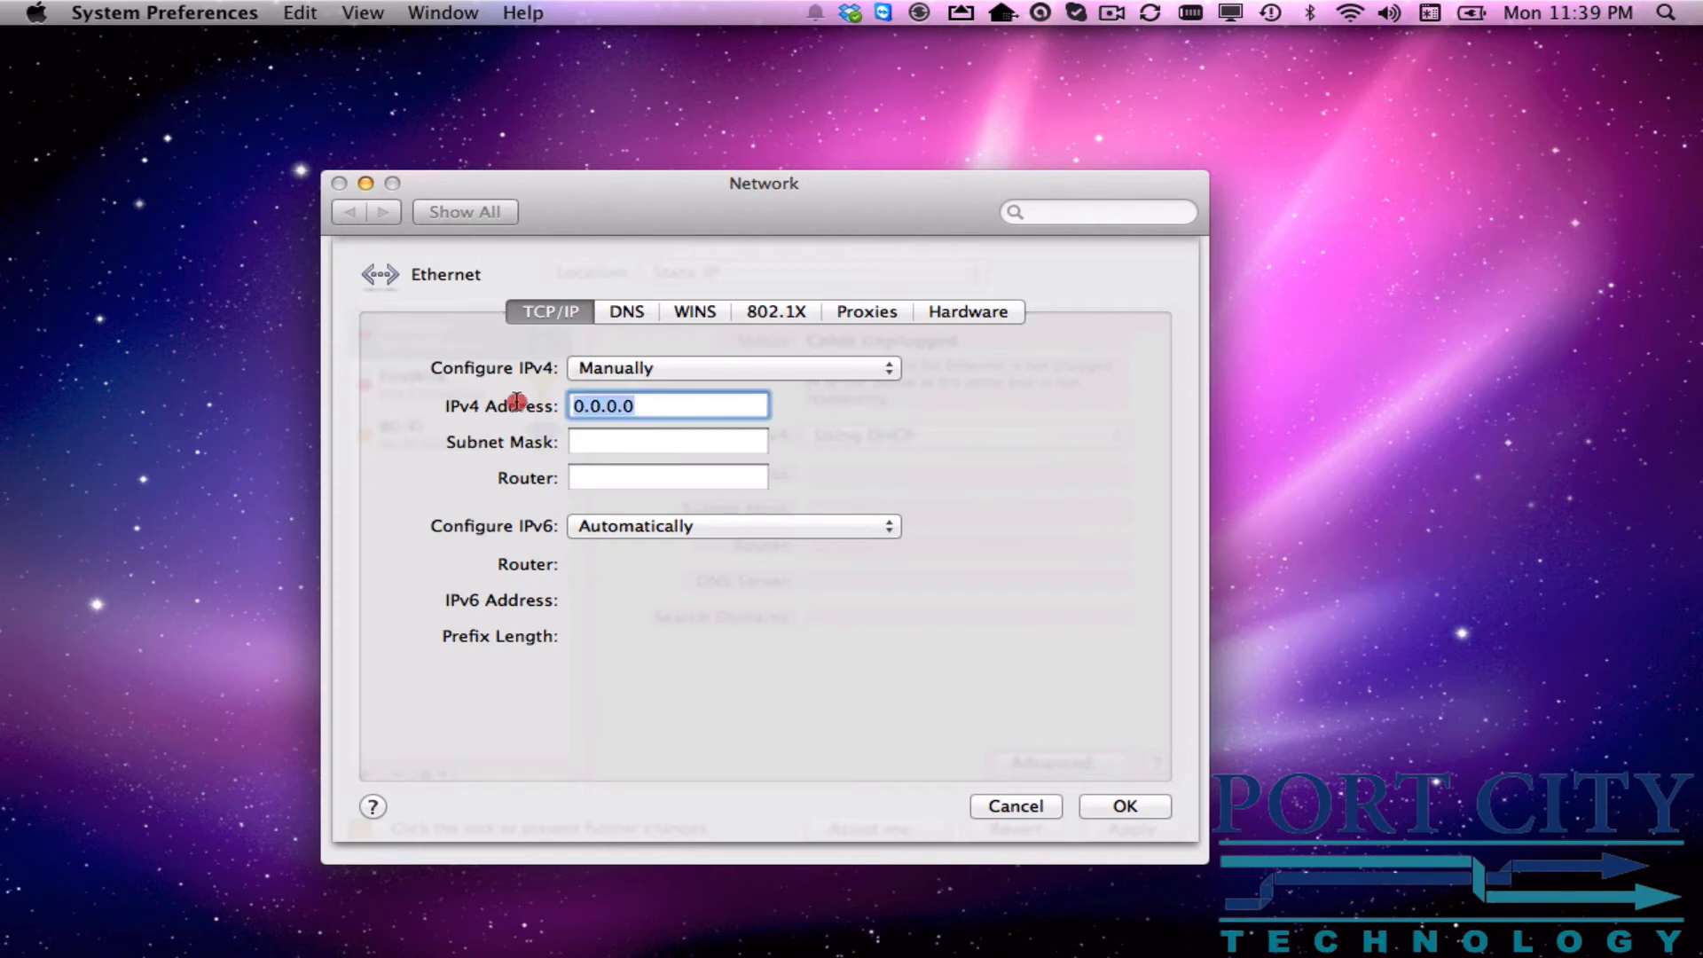
{"action": "type", "text": "10.10.10"}
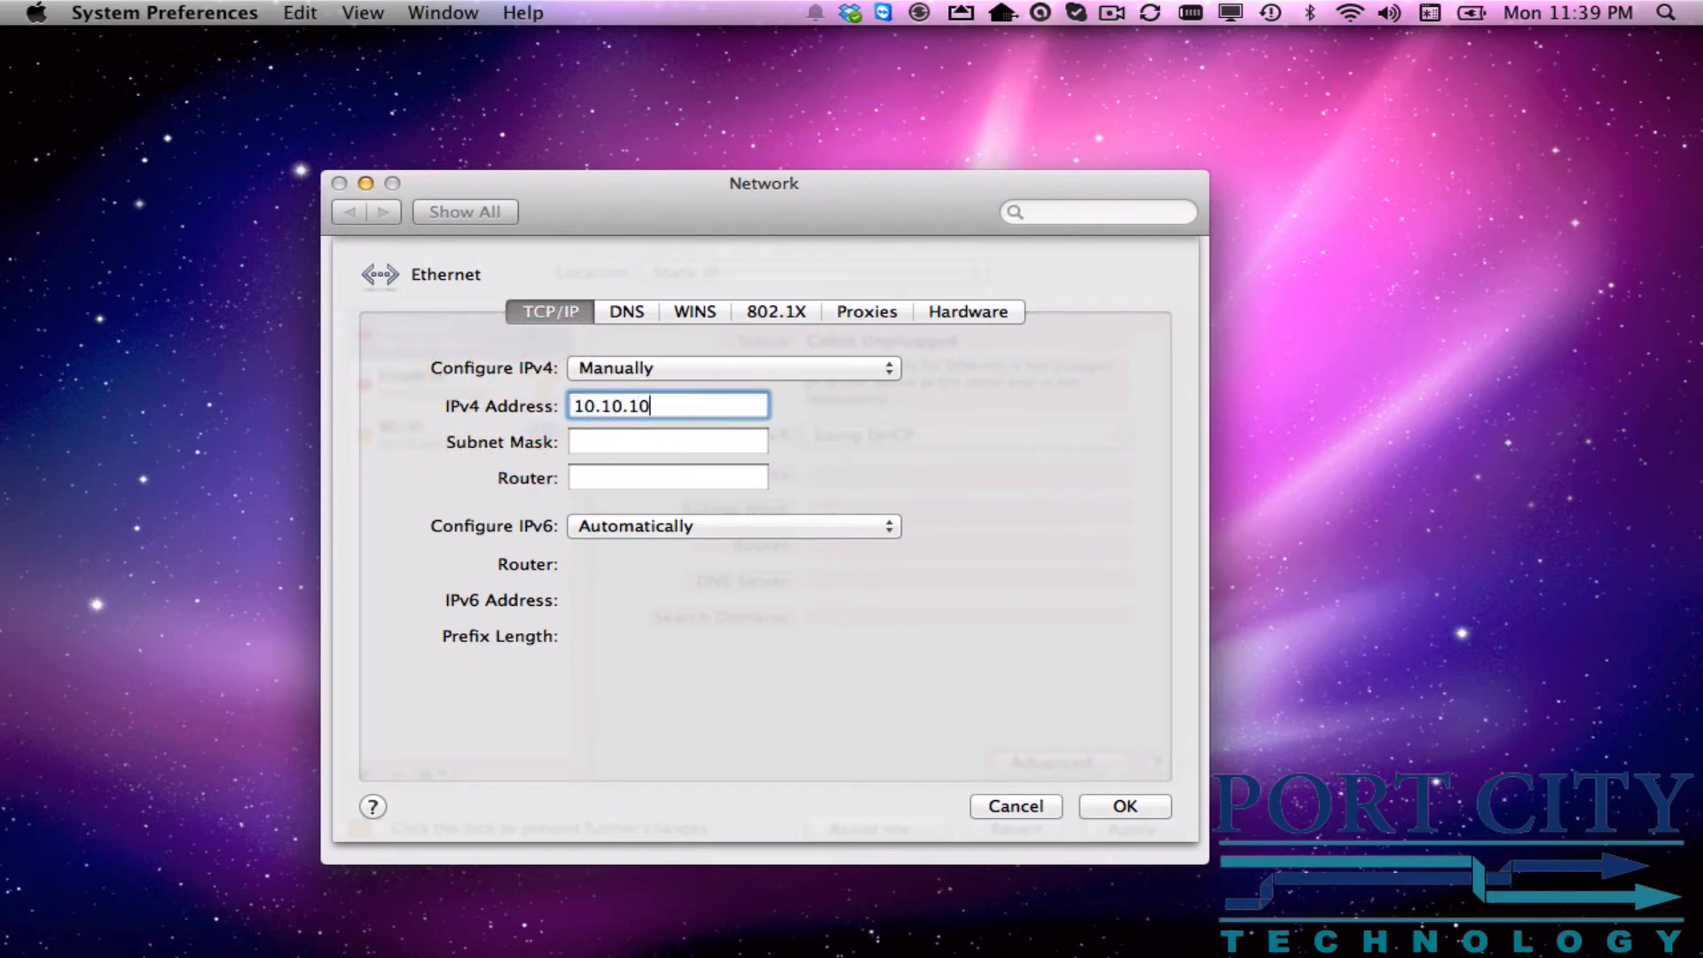
{"action": "type", "text": ".25"}
{"action": "left_click", "coordinate": [635, 441]}
{"action": "type", "text": "25"}
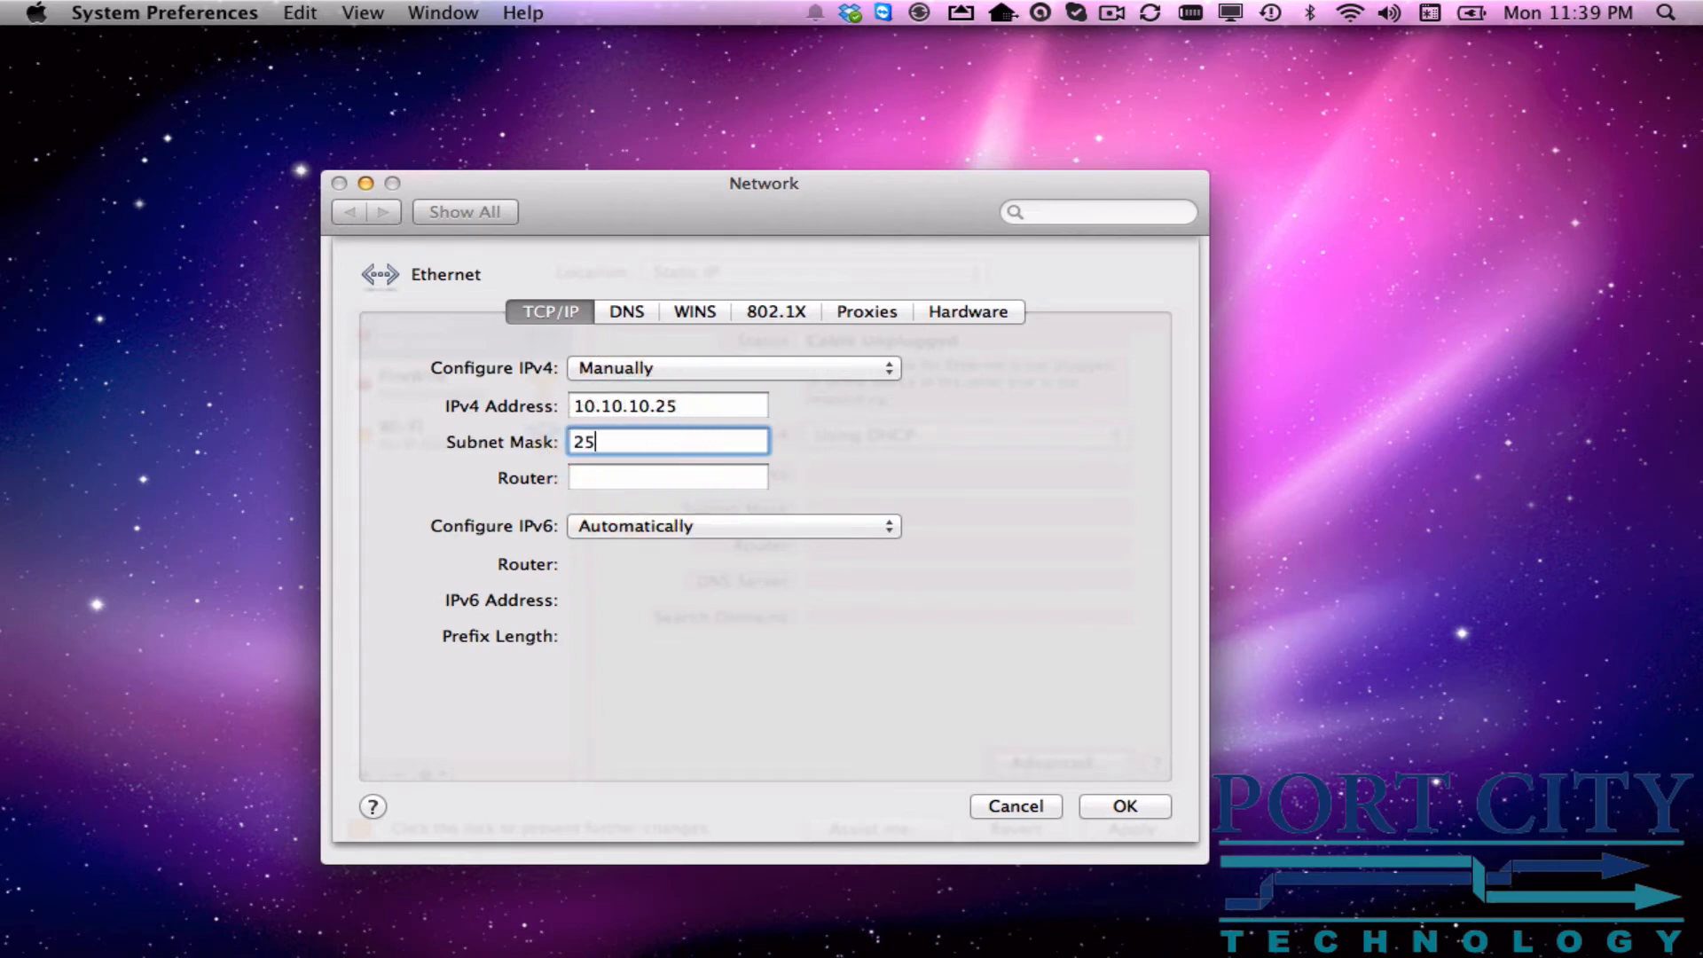
{"action": "type", "text": "5.255.255.0"}
{"action": "key", "text": "Tab"}
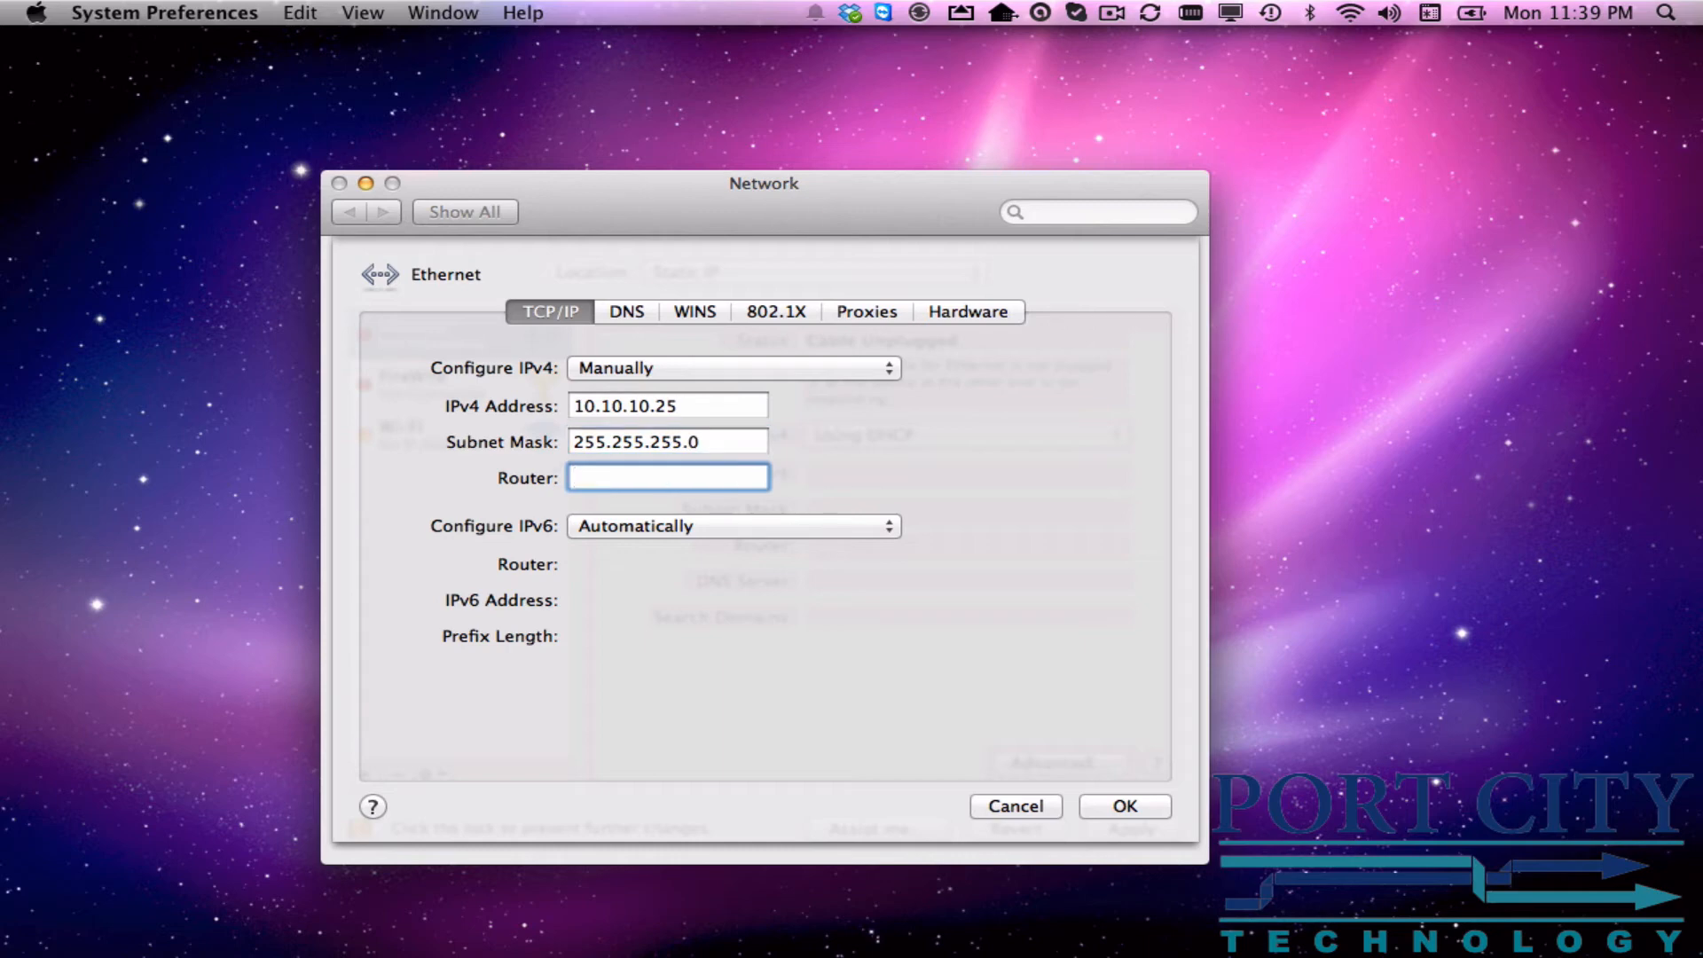
{"action": "type", "text": "10.10.10.10."}
{"action": "key", "text": "BackSpace"}
{"action": "left_click", "coordinate": [626, 314]}
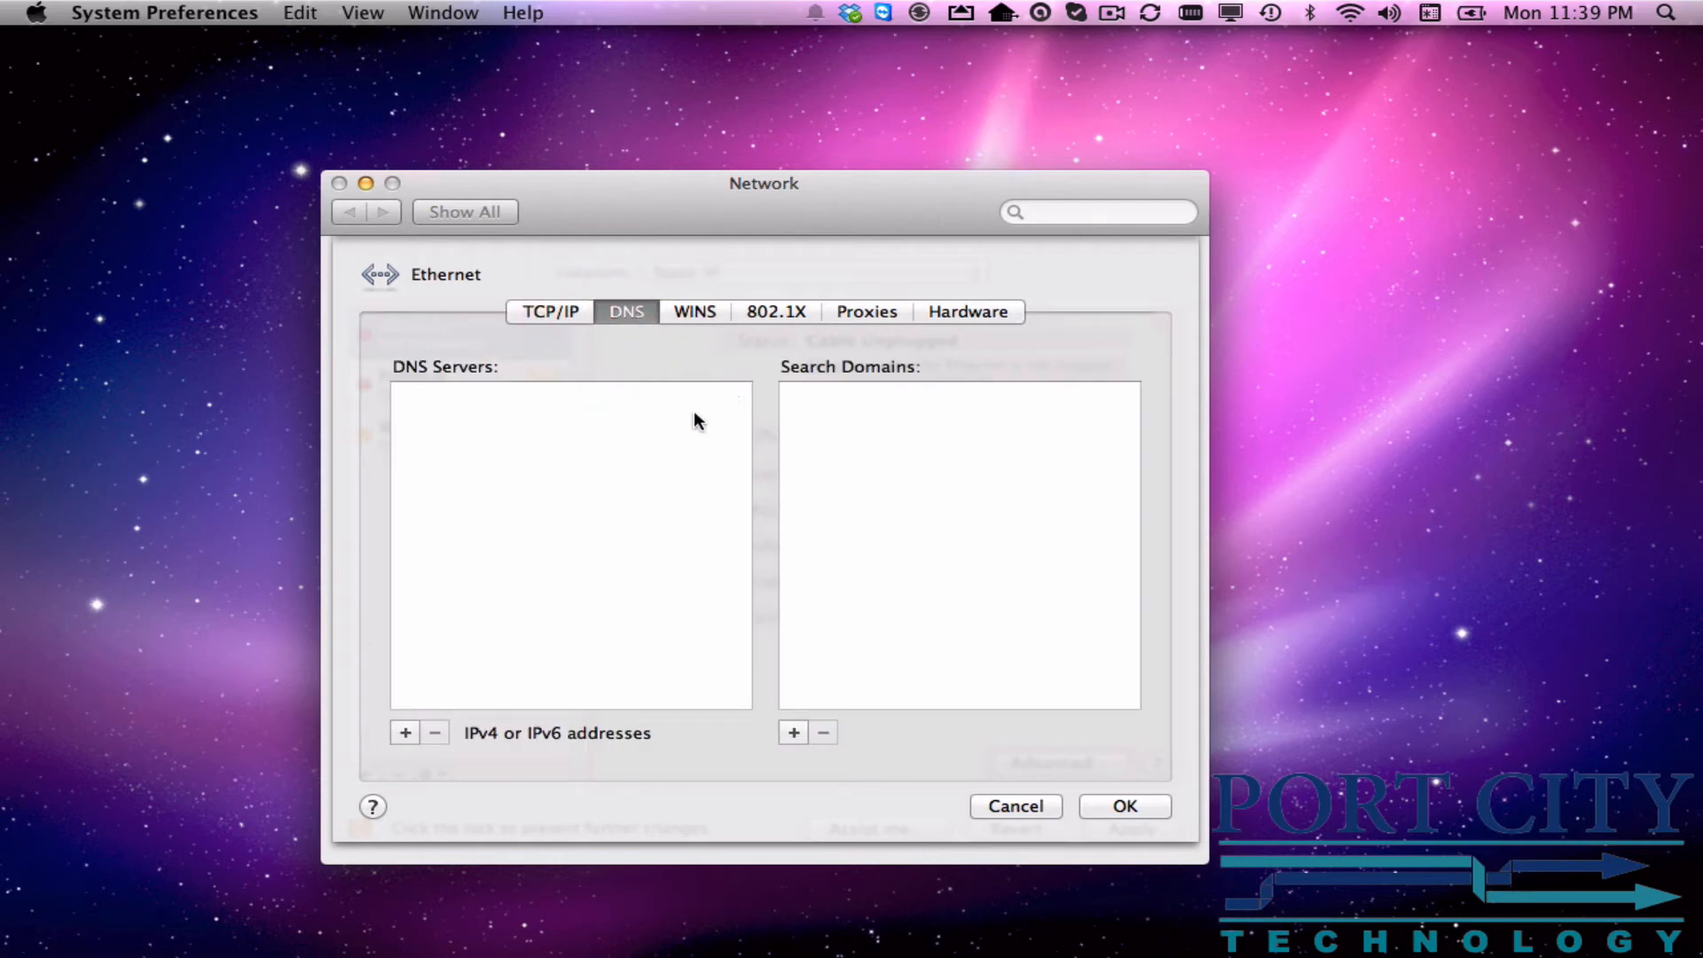
{"action": "left_click", "coordinate": [1013, 811]}
- Configure the Wi-Fi connection's IPv4 manually with address 10.10.10.25, subnet mask 255.255.255.0 and router 10.10.10.10
{"action": "left_click", "coordinate": [455, 428]}
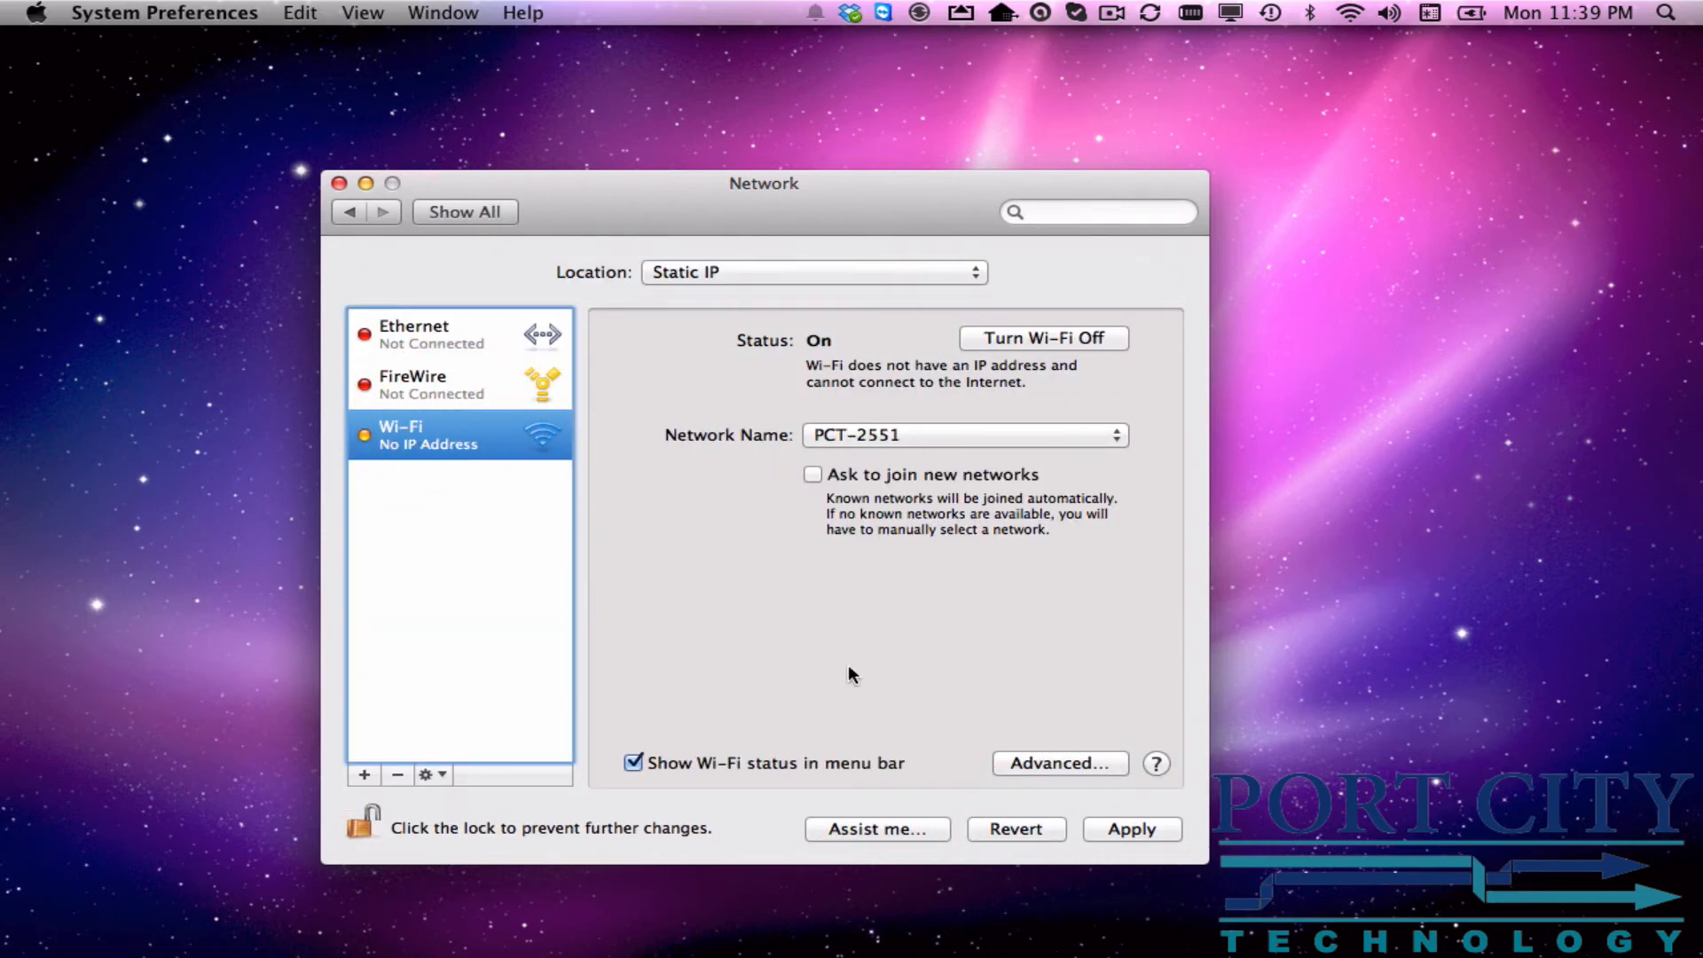
{"action": "left_click", "coordinate": [1066, 766]}
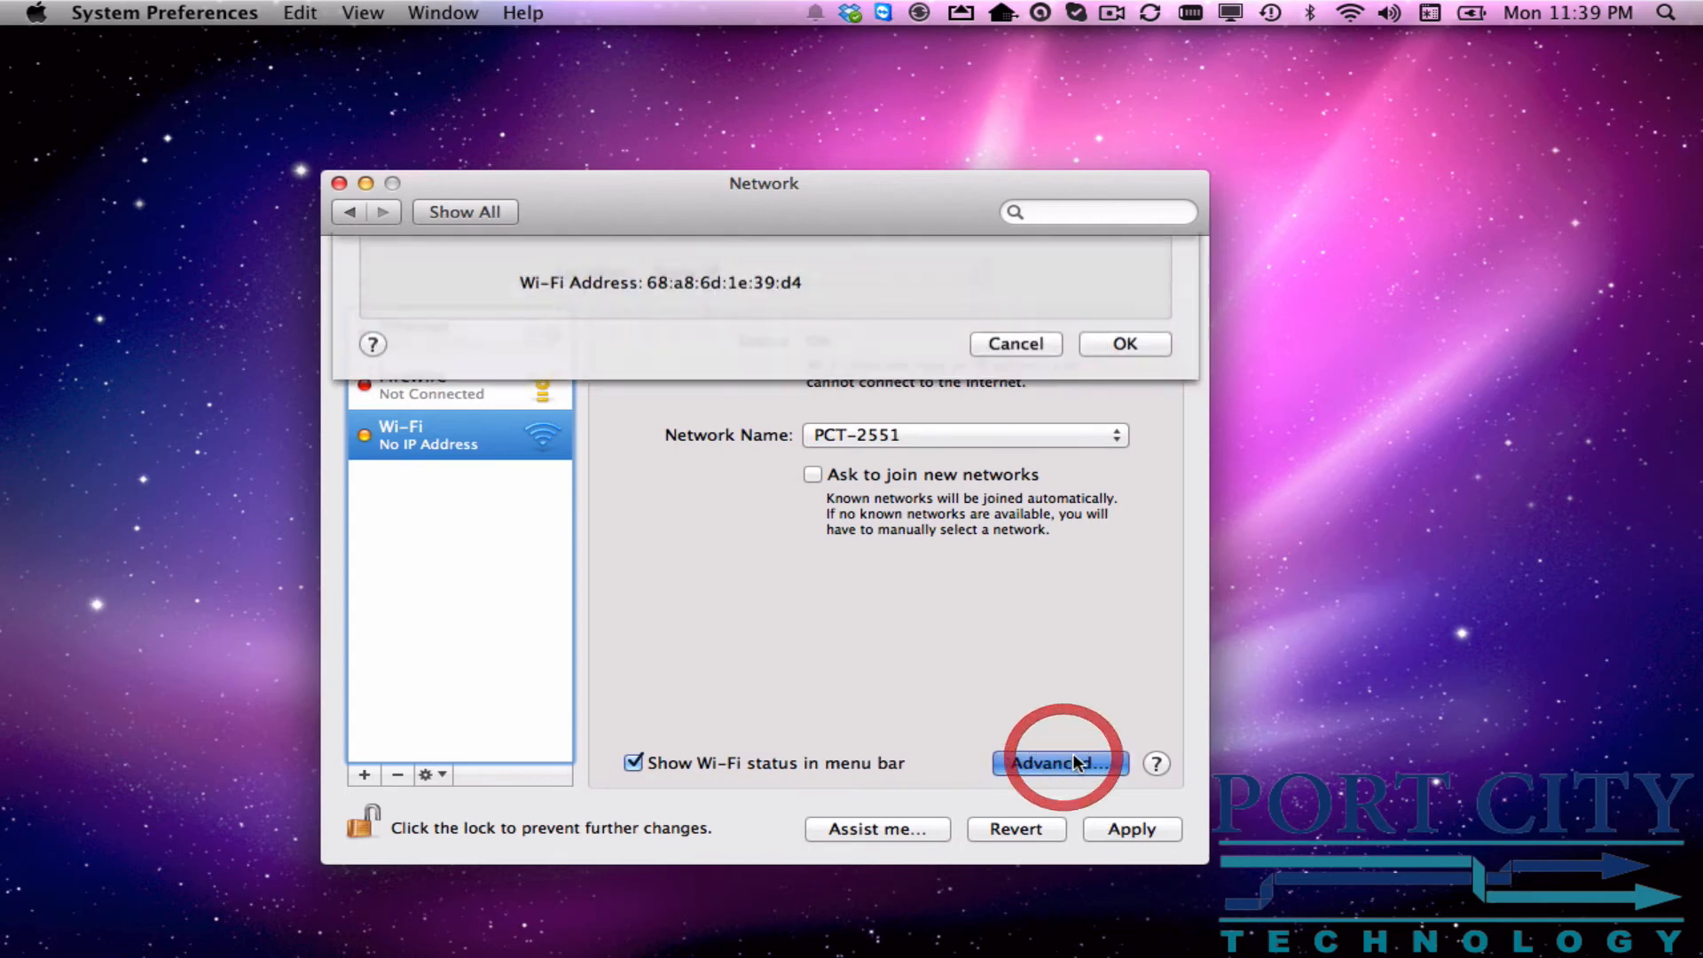
{"action": "left_click", "coordinate": [604, 320]}
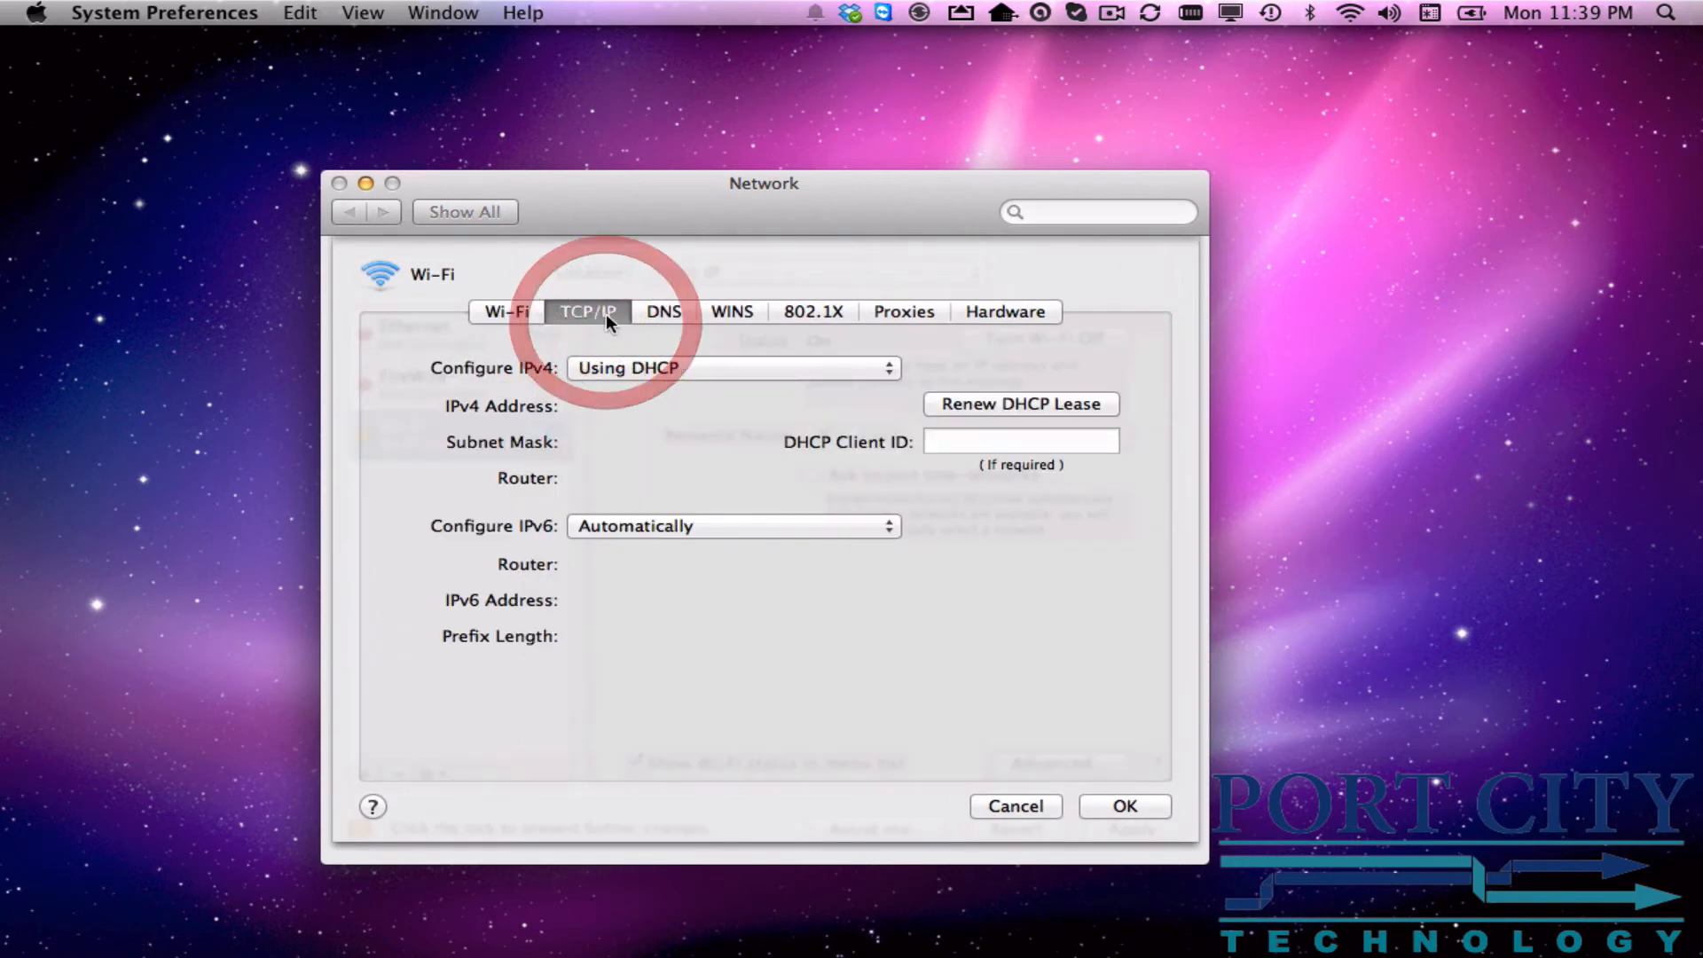
{"action": "left_click", "coordinate": [608, 367]}
{"action": "left_click", "coordinate": [652, 433]}
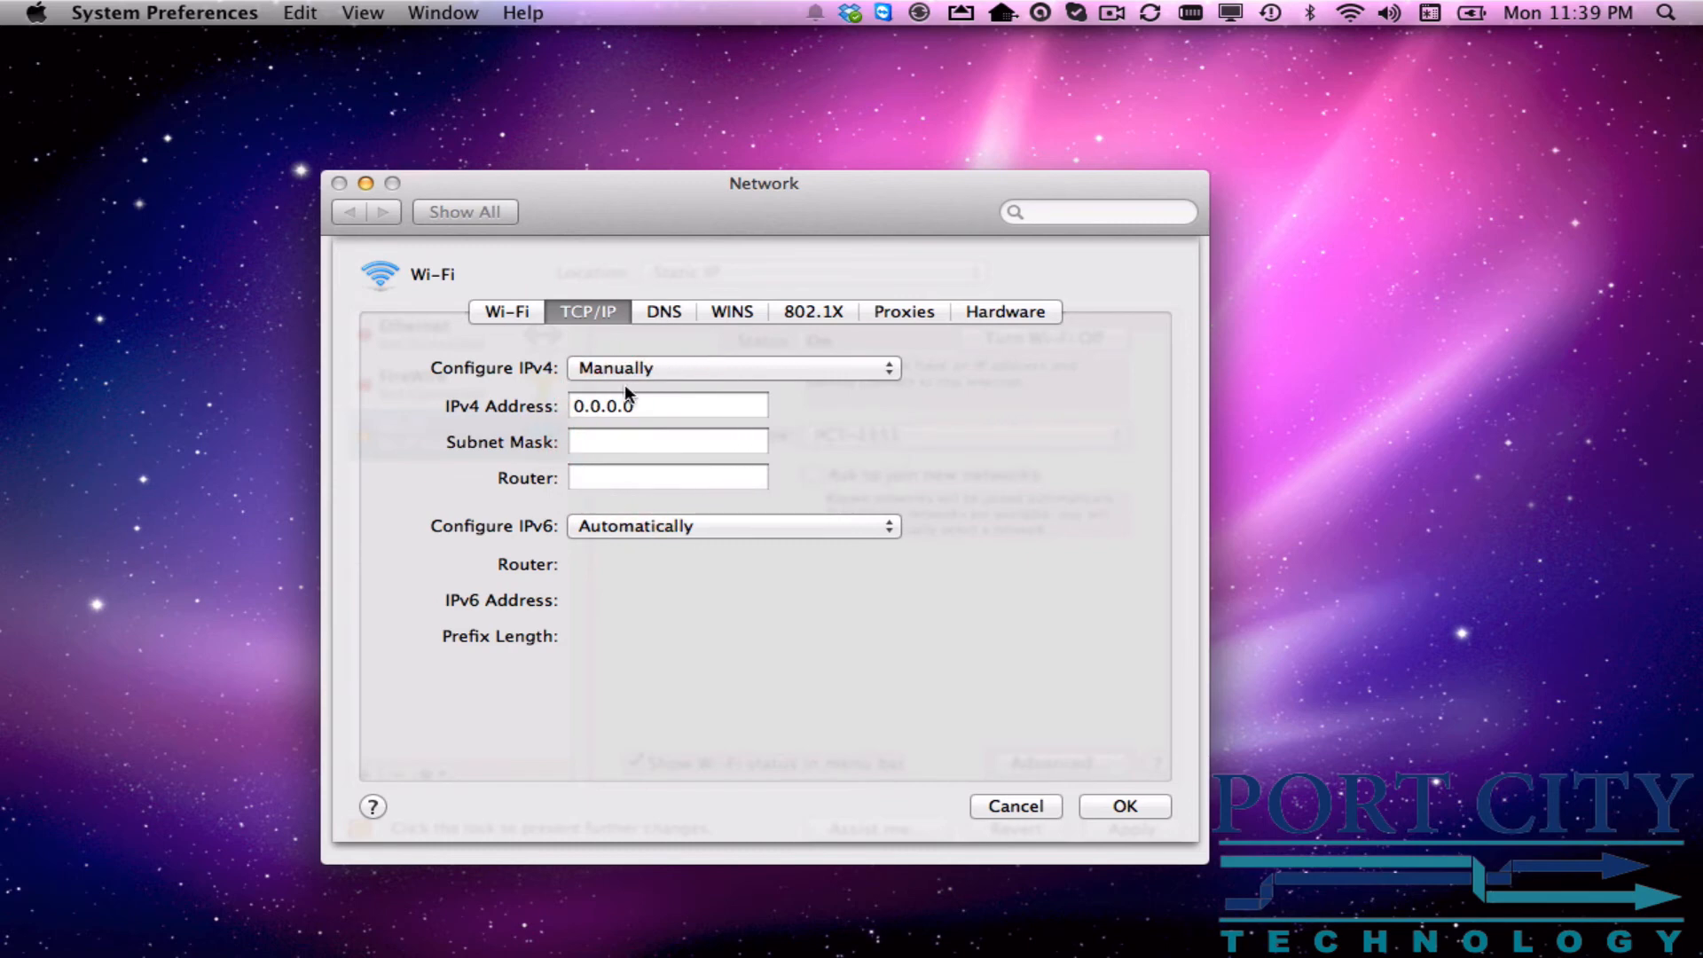
{"action": "left_click_drag", "start_coordinate": [636, 407], "coordinate": [549, 410]}
{"action": "type", "text": "10.10.10.25"}
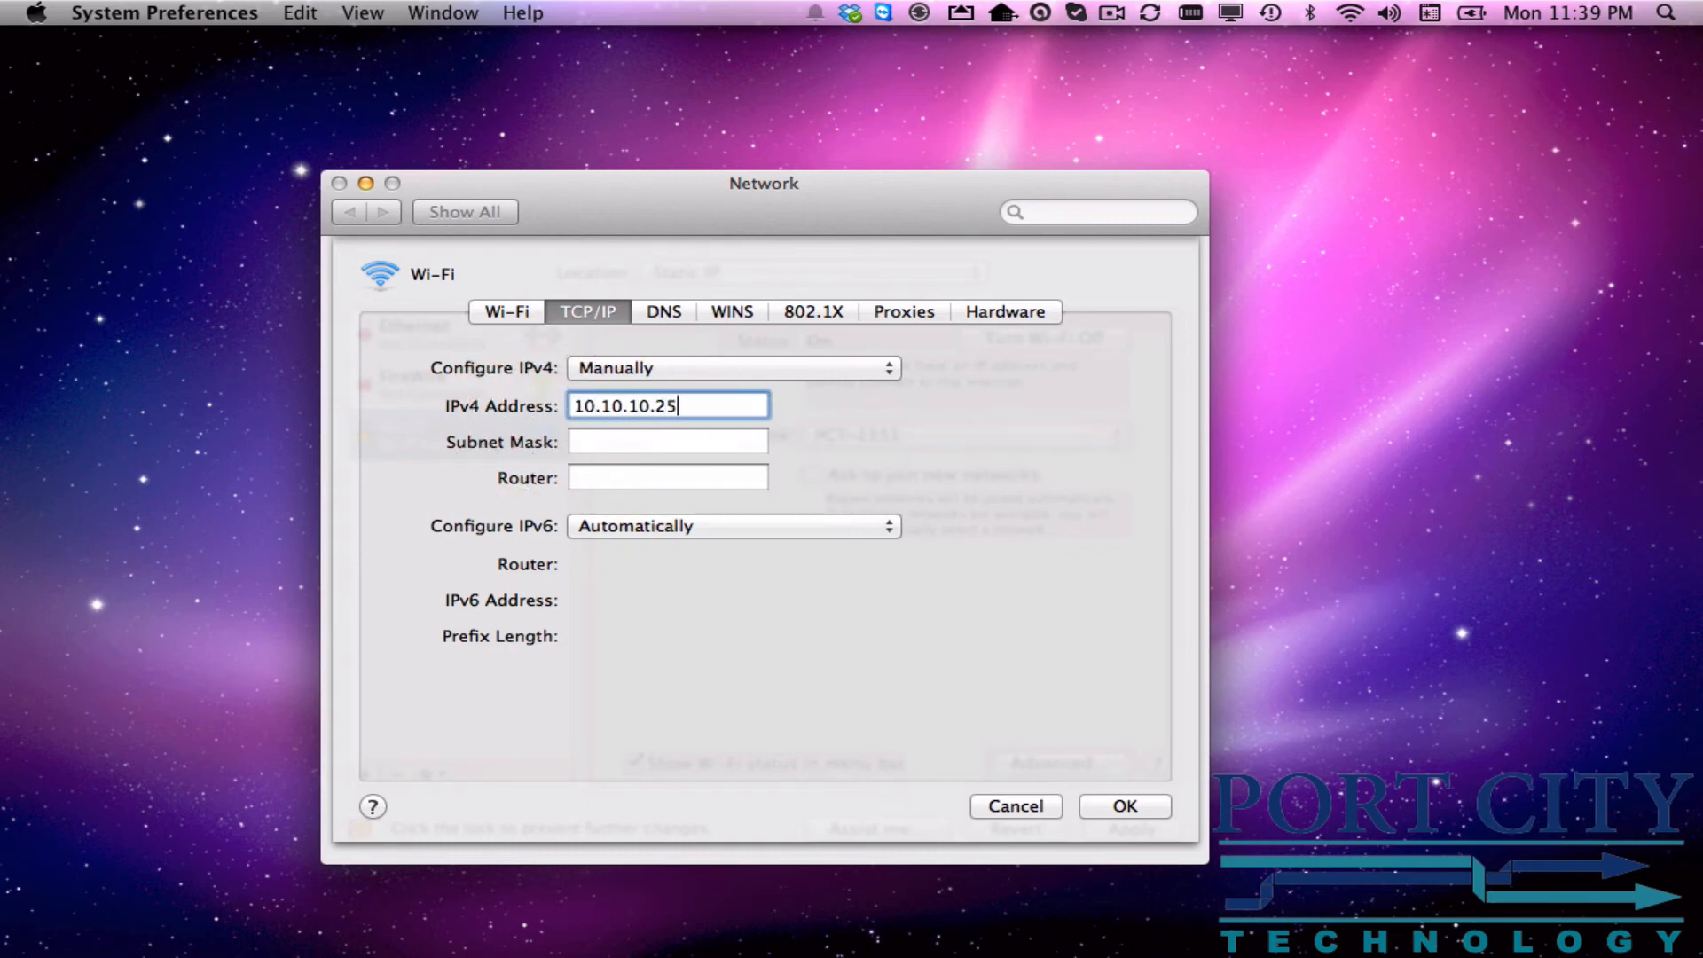
{"action": "key", "text": "Tab"}
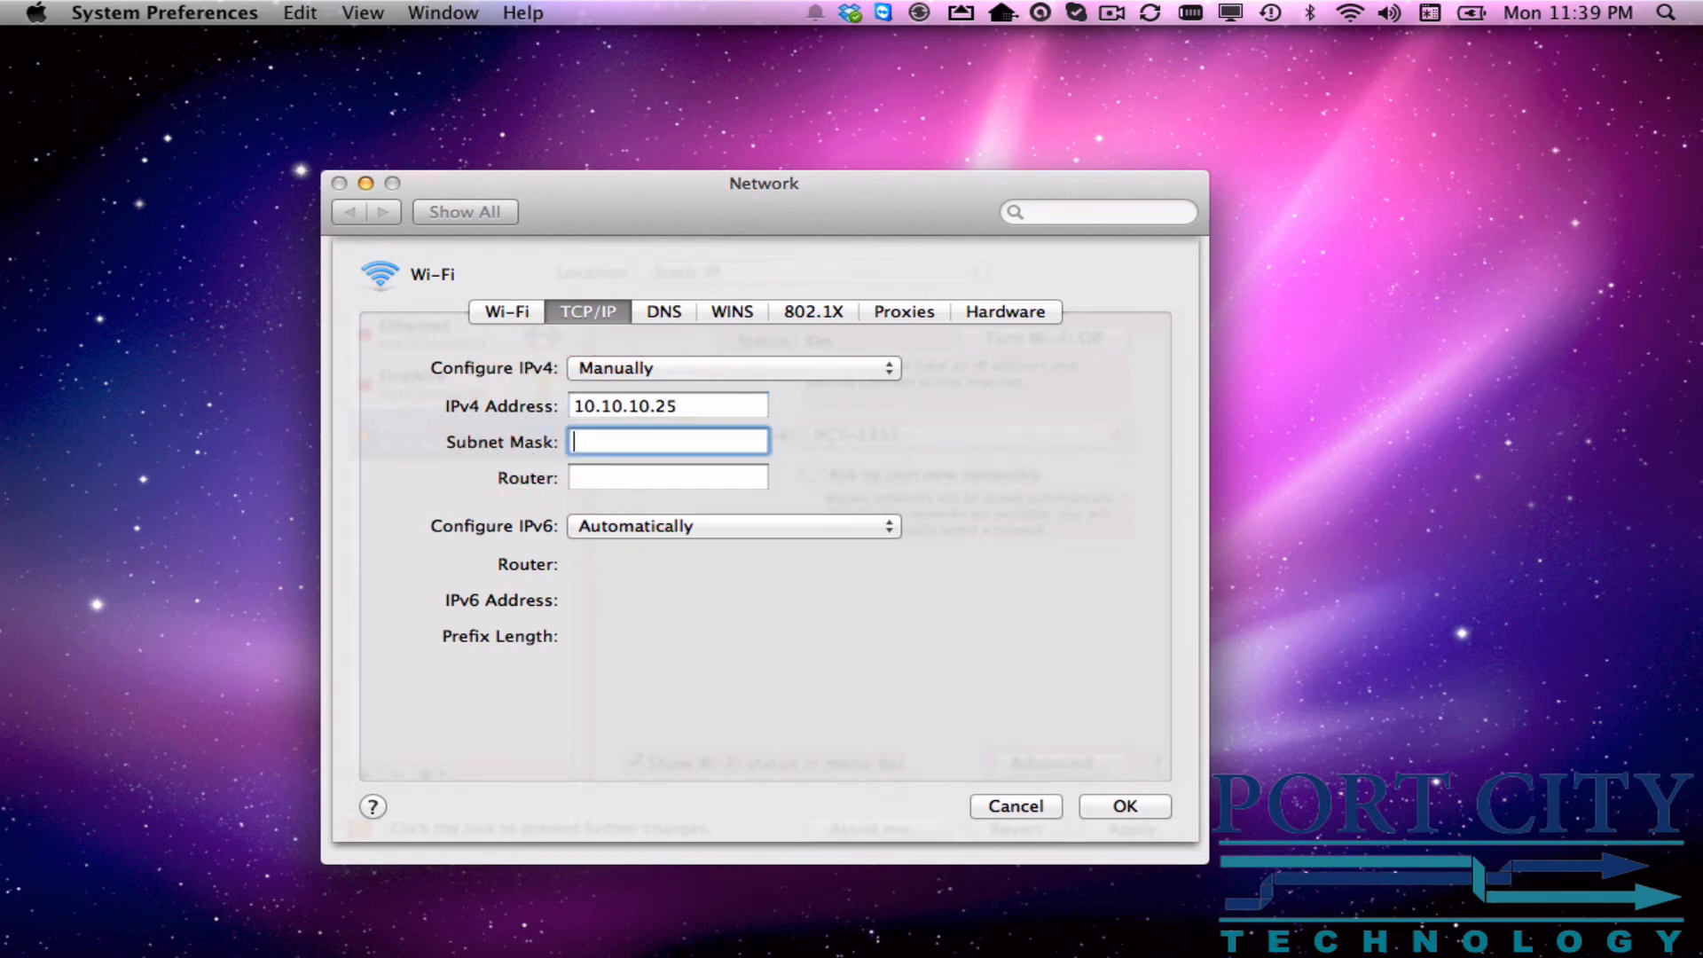
{"action": "type", "text": "255.255.255.0"}
{"action": "key", "text": "Tab"}
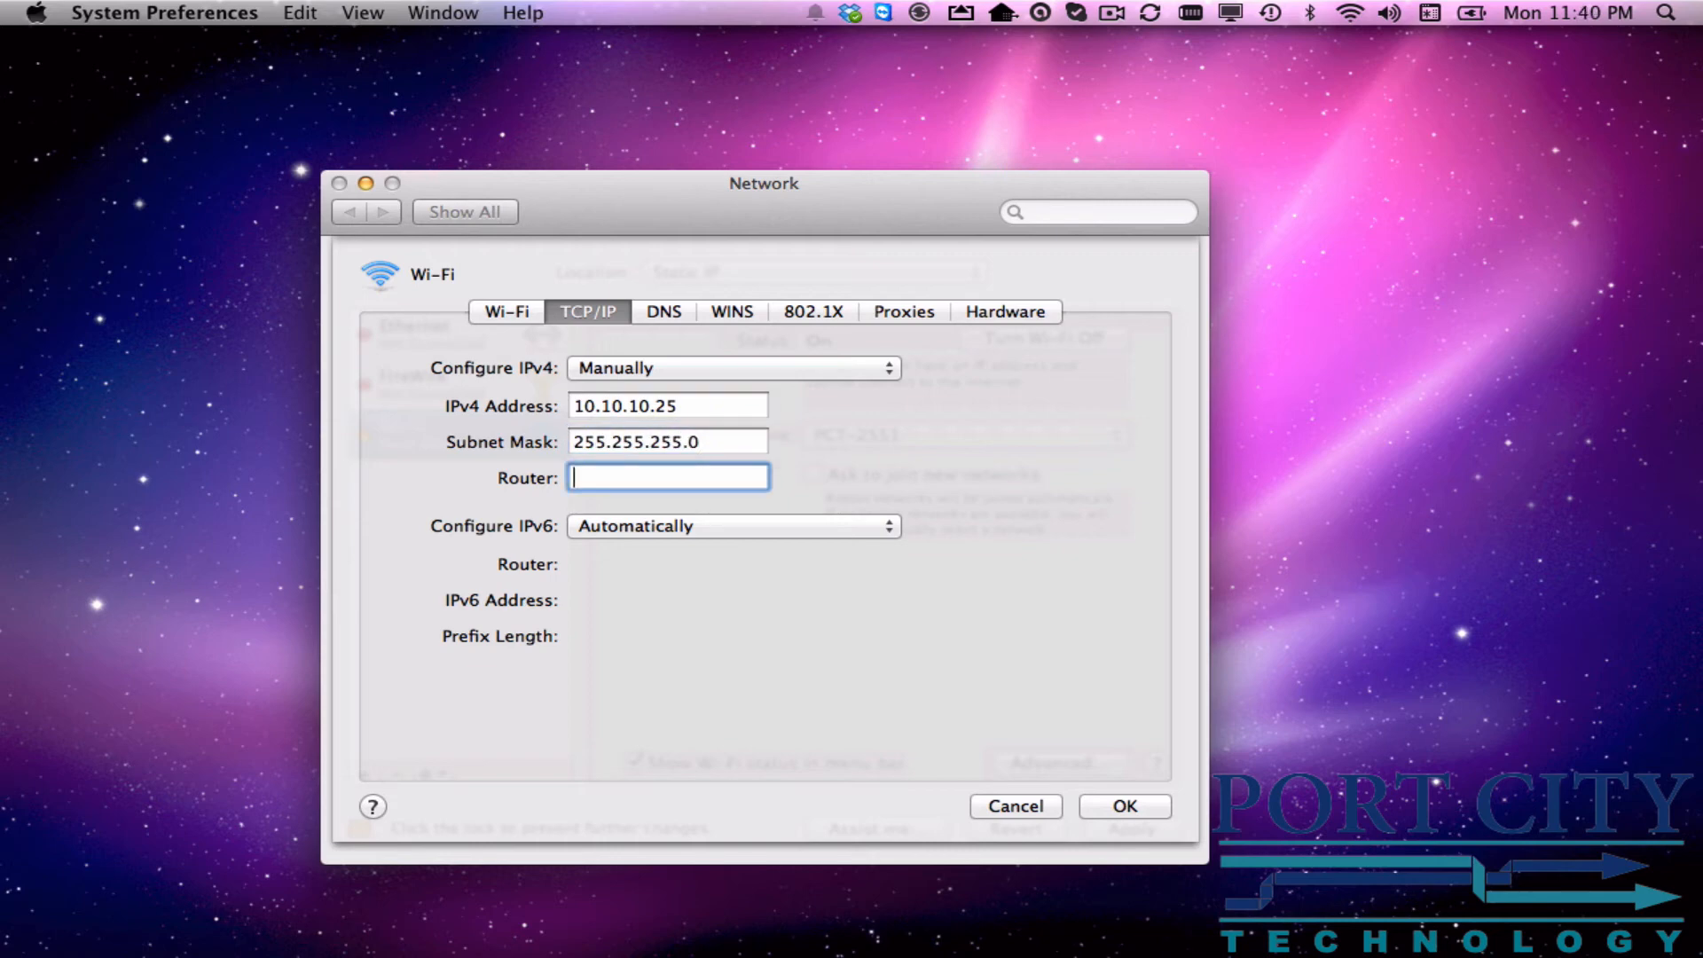
{"action": "type", "text": "10.10.10.10"}
- Add 10.10.10.10 and 8.8.8.8 as DNS servers for the Wi-Fi connection
{"action": "left_click", "coordinate": [662, 317]}
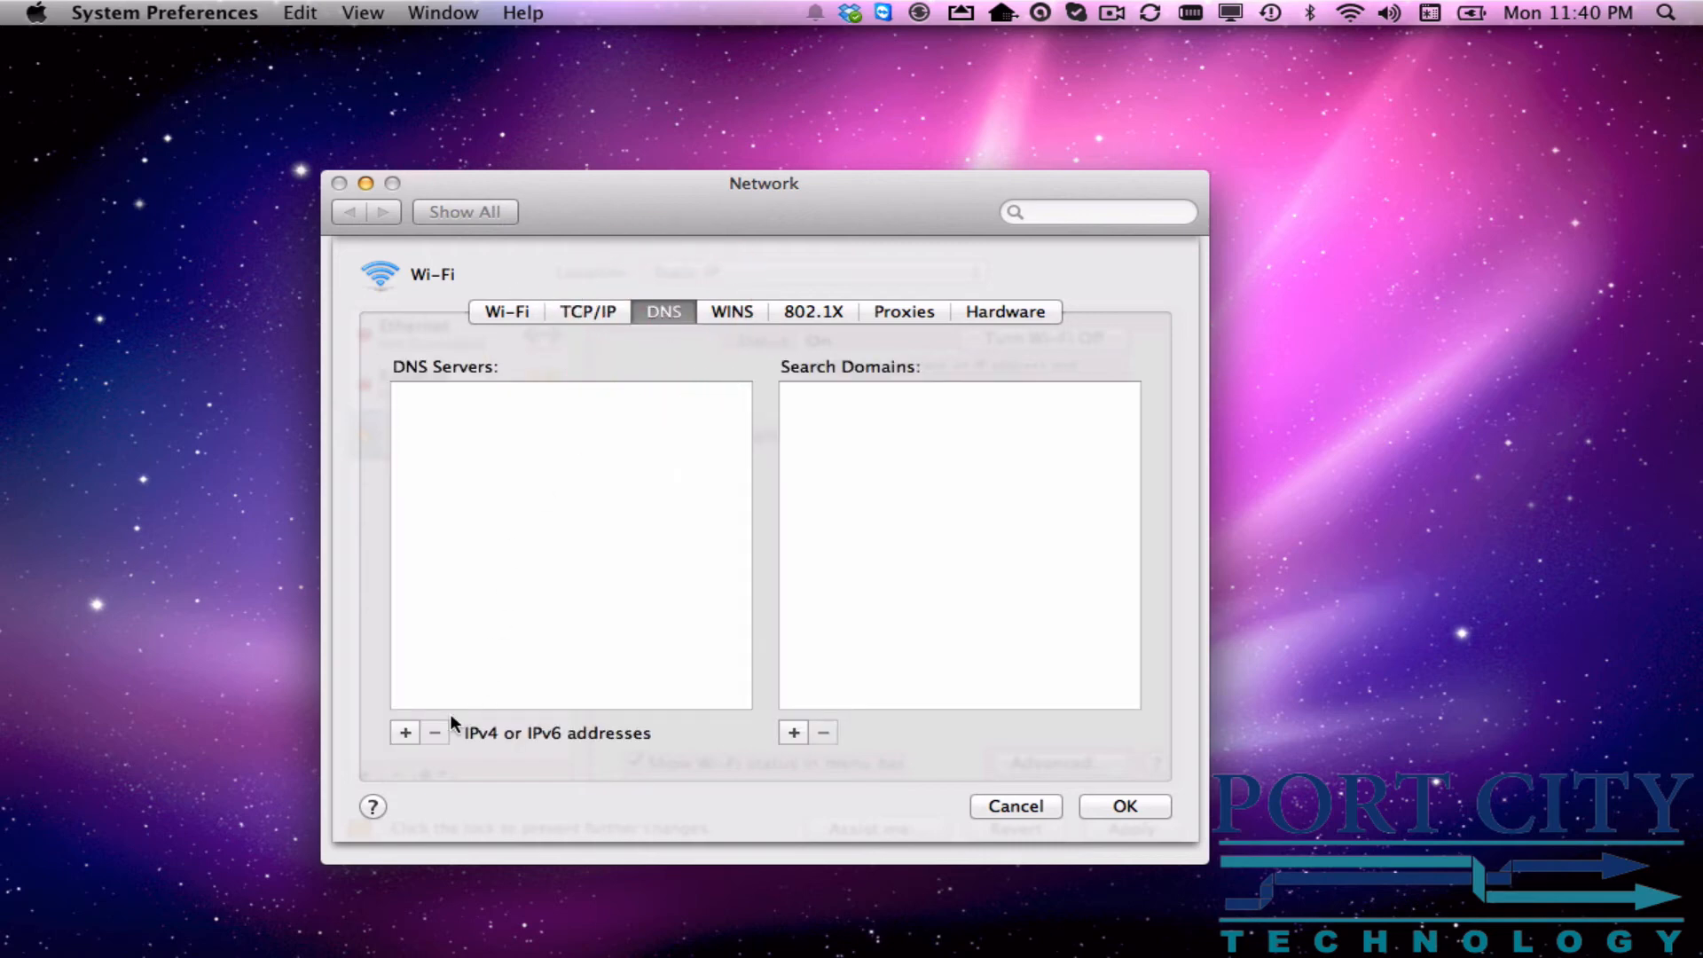
{"action": "left_click", "coordinate": [405, 733]}
{"action": "type", "text": "10."}
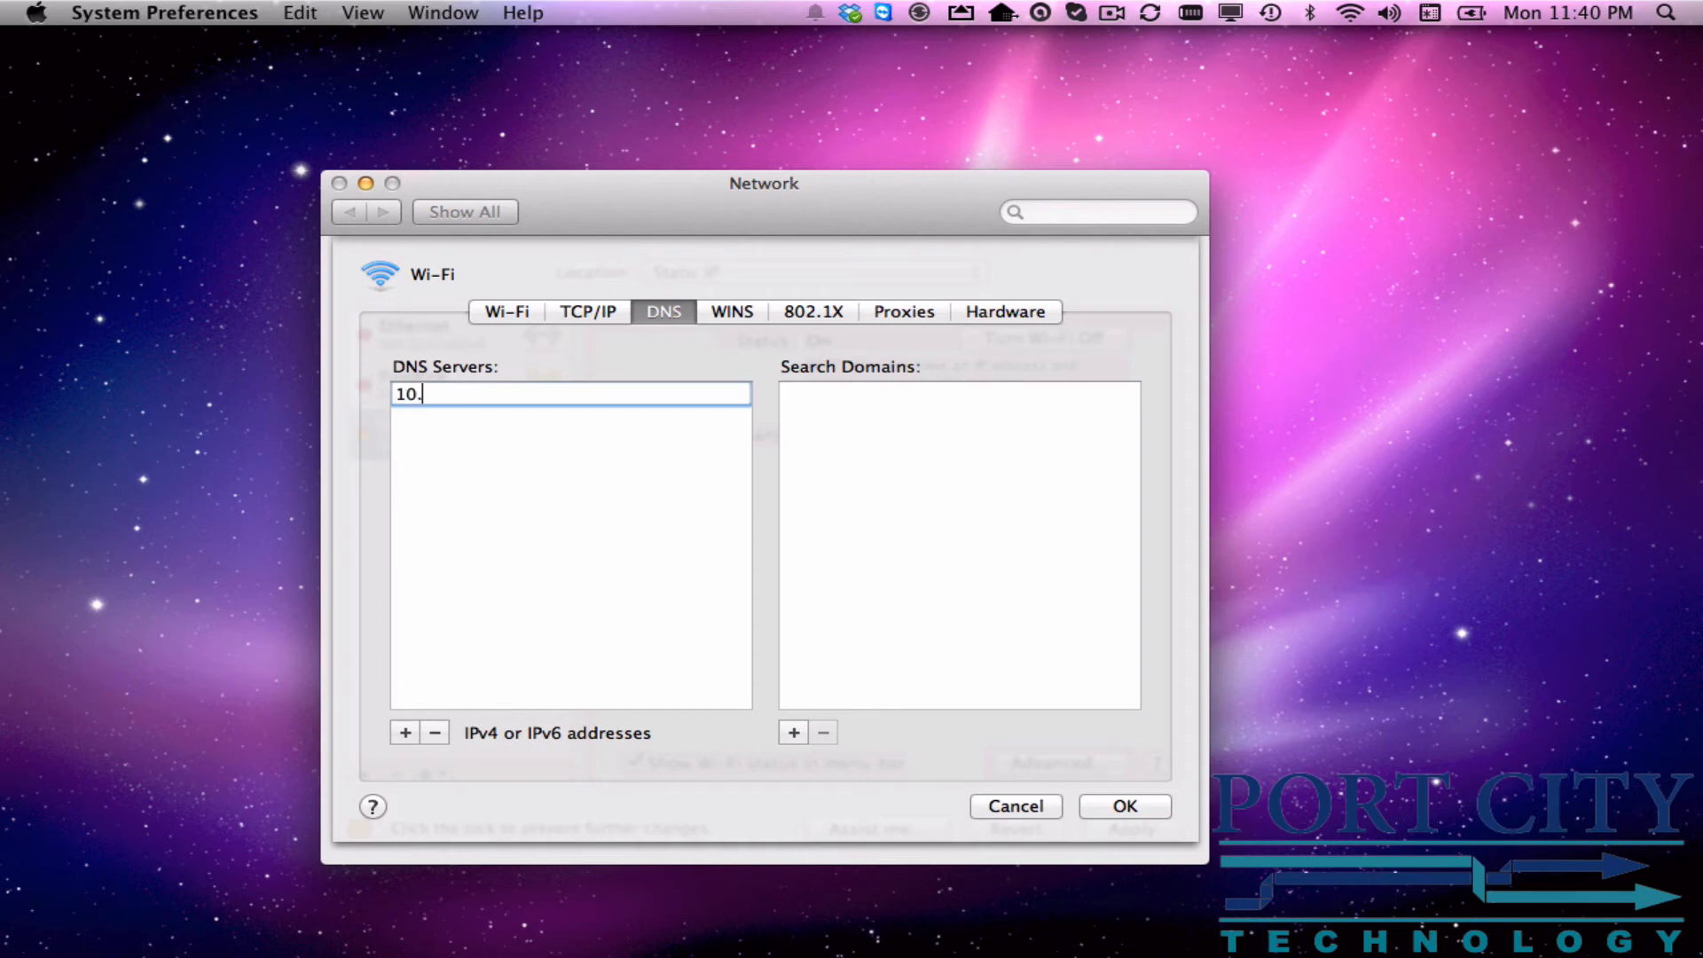
{"action": "type", "text": "10.10.10"}
{"action": "left_click", "coordinate": [407, 732]}
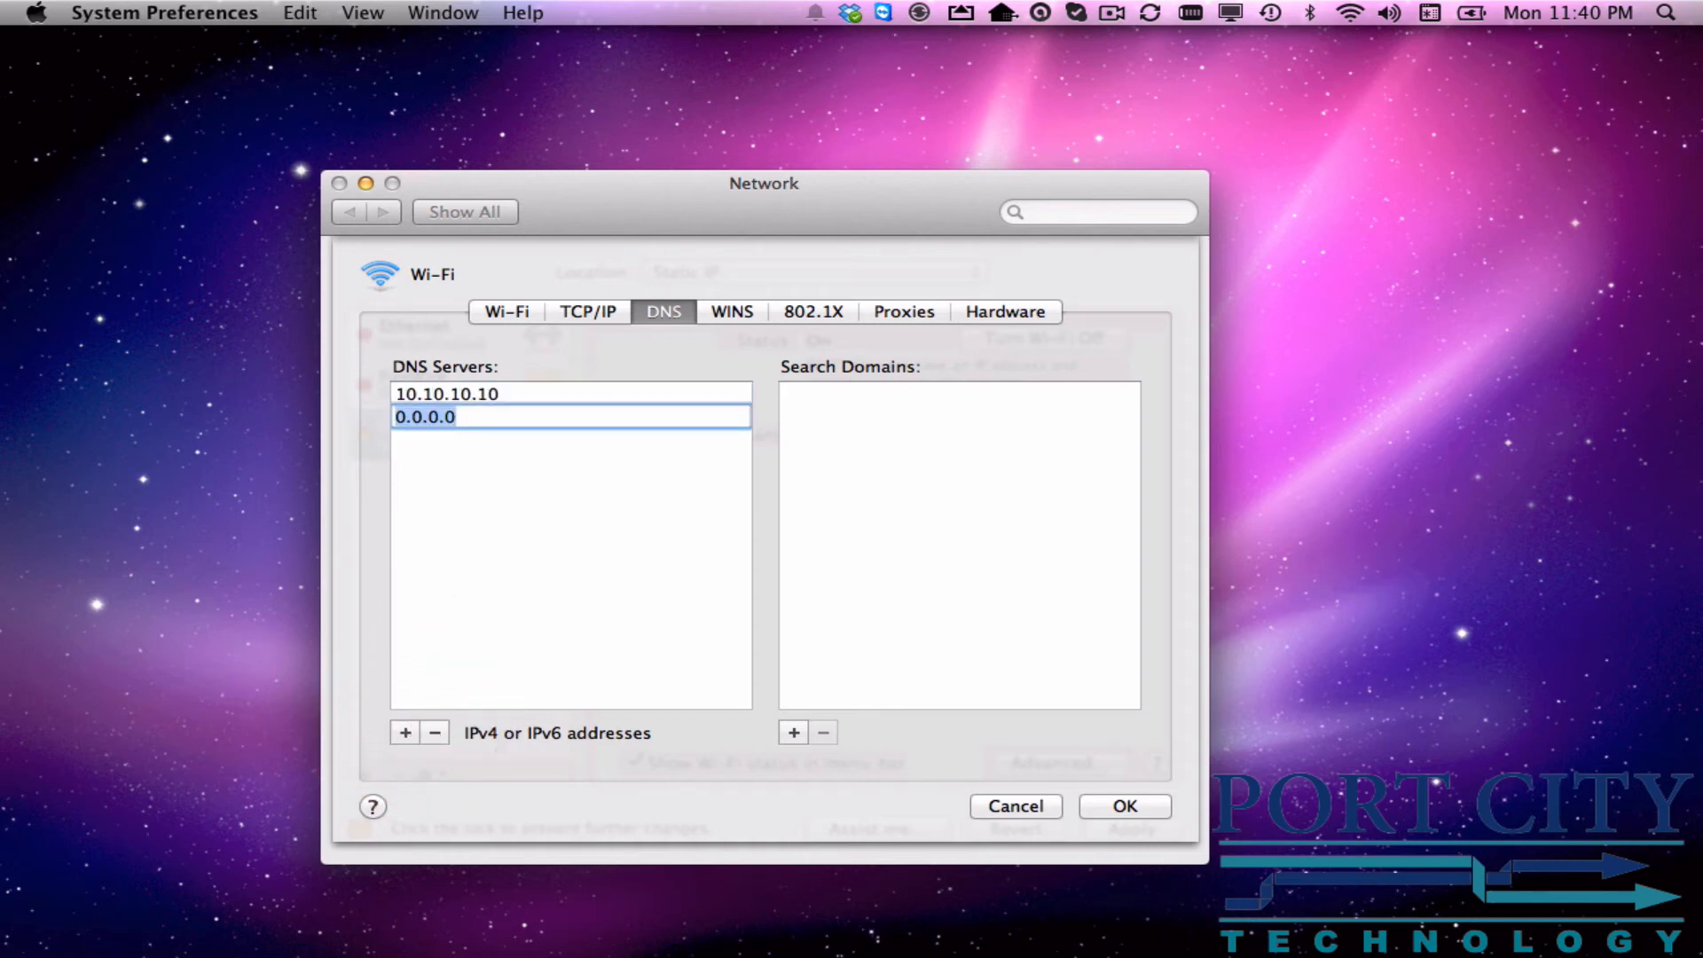
{"action": "type", "text": "8.8.8."}
{"action": "key", "text": "BackSpace"}
- Review the Wi-Fi connection's WINS, proxy and hardware options, including the MAC address, and recheck the TCP/IP and DNS entries
{"action": "left_click", "coordinate": [729, 315]}
{"action": "left_click", "coordinate": [891, 312]}
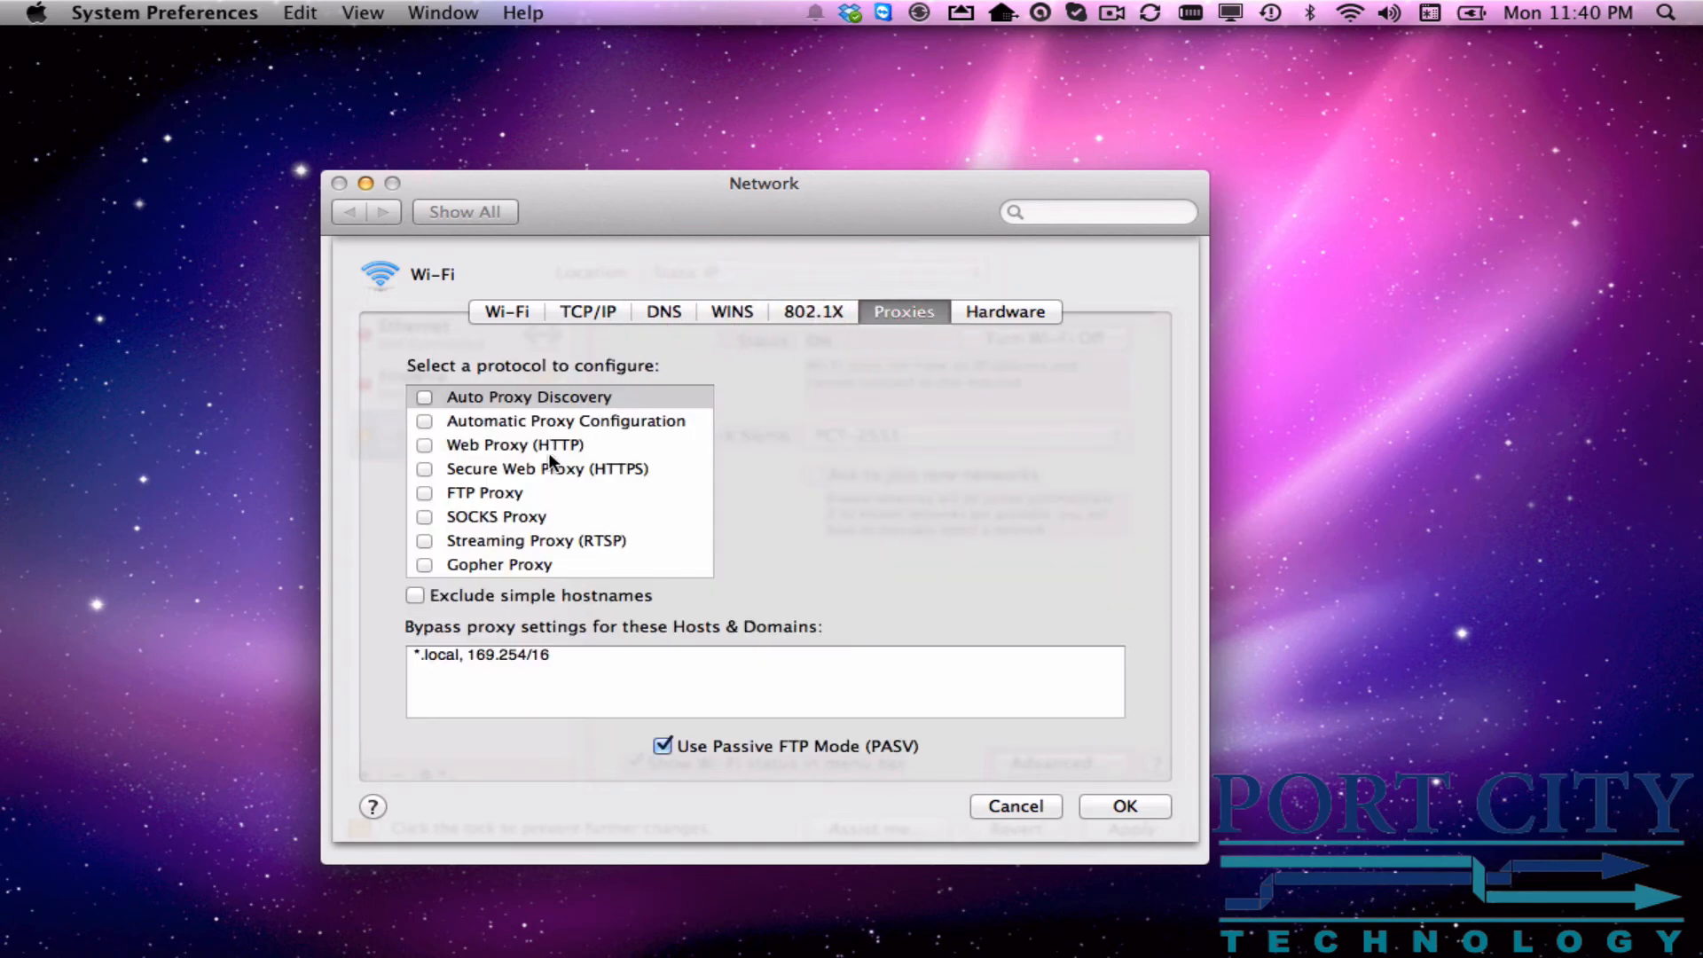
{"action": "left_click", "coordinate": [989, 314]}
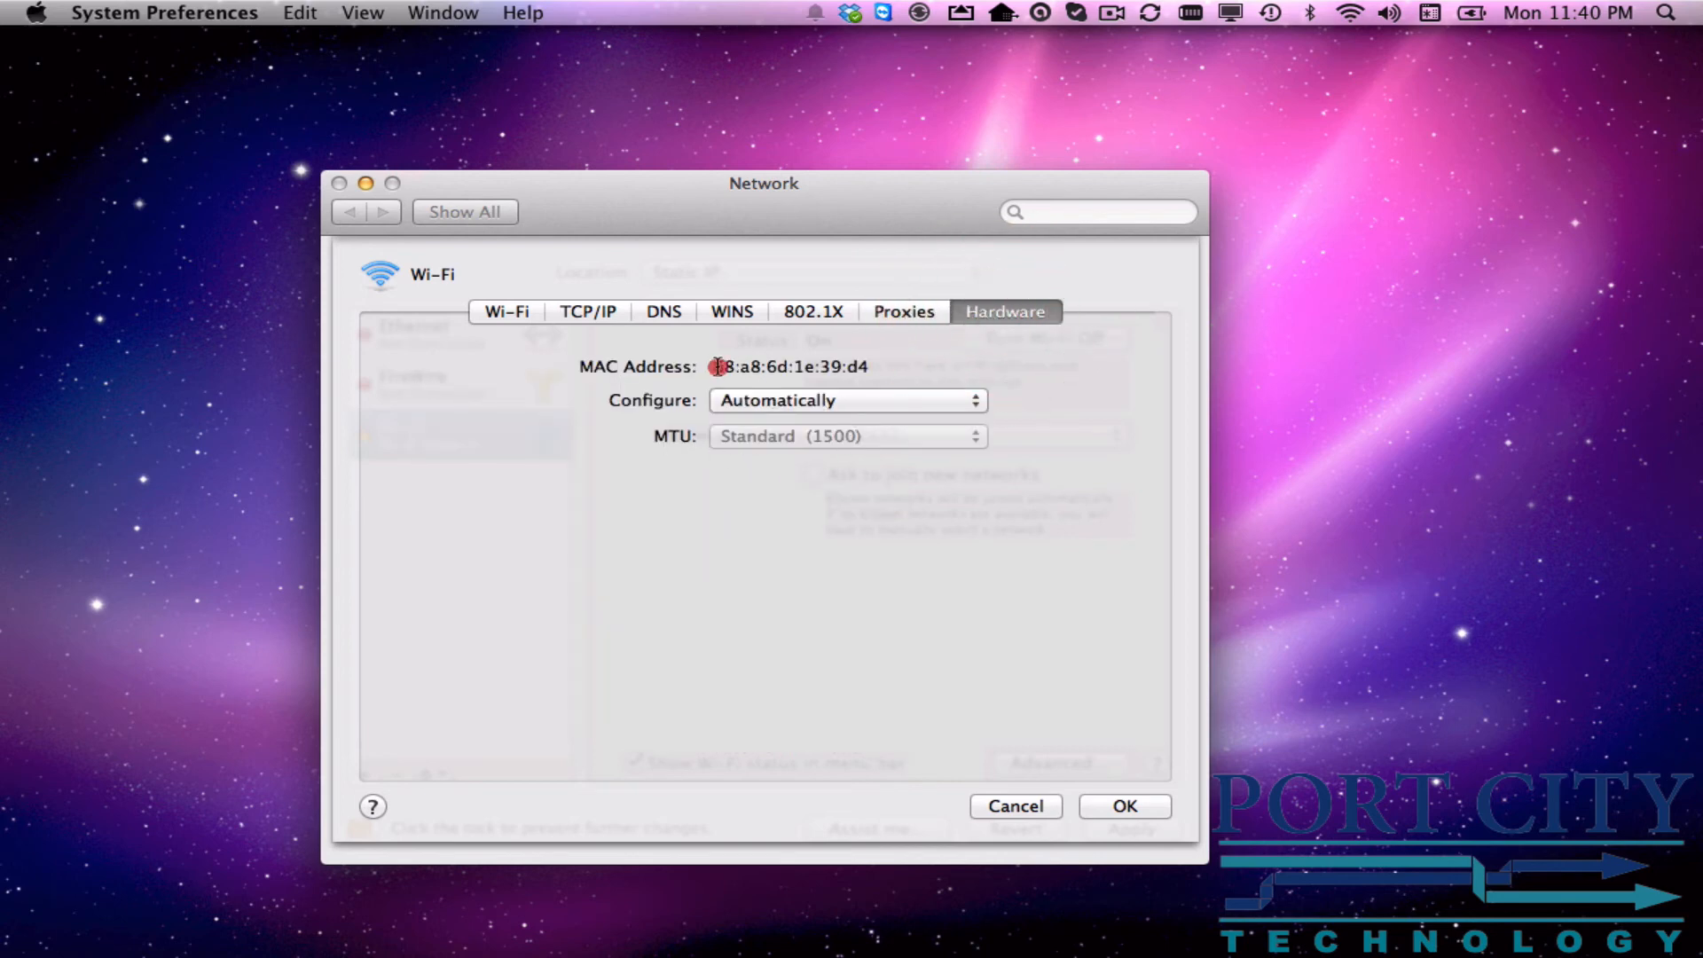
{"action": "left_click_drag", "start_coordinate": [715, 367], "coordinate": [885, 366]}
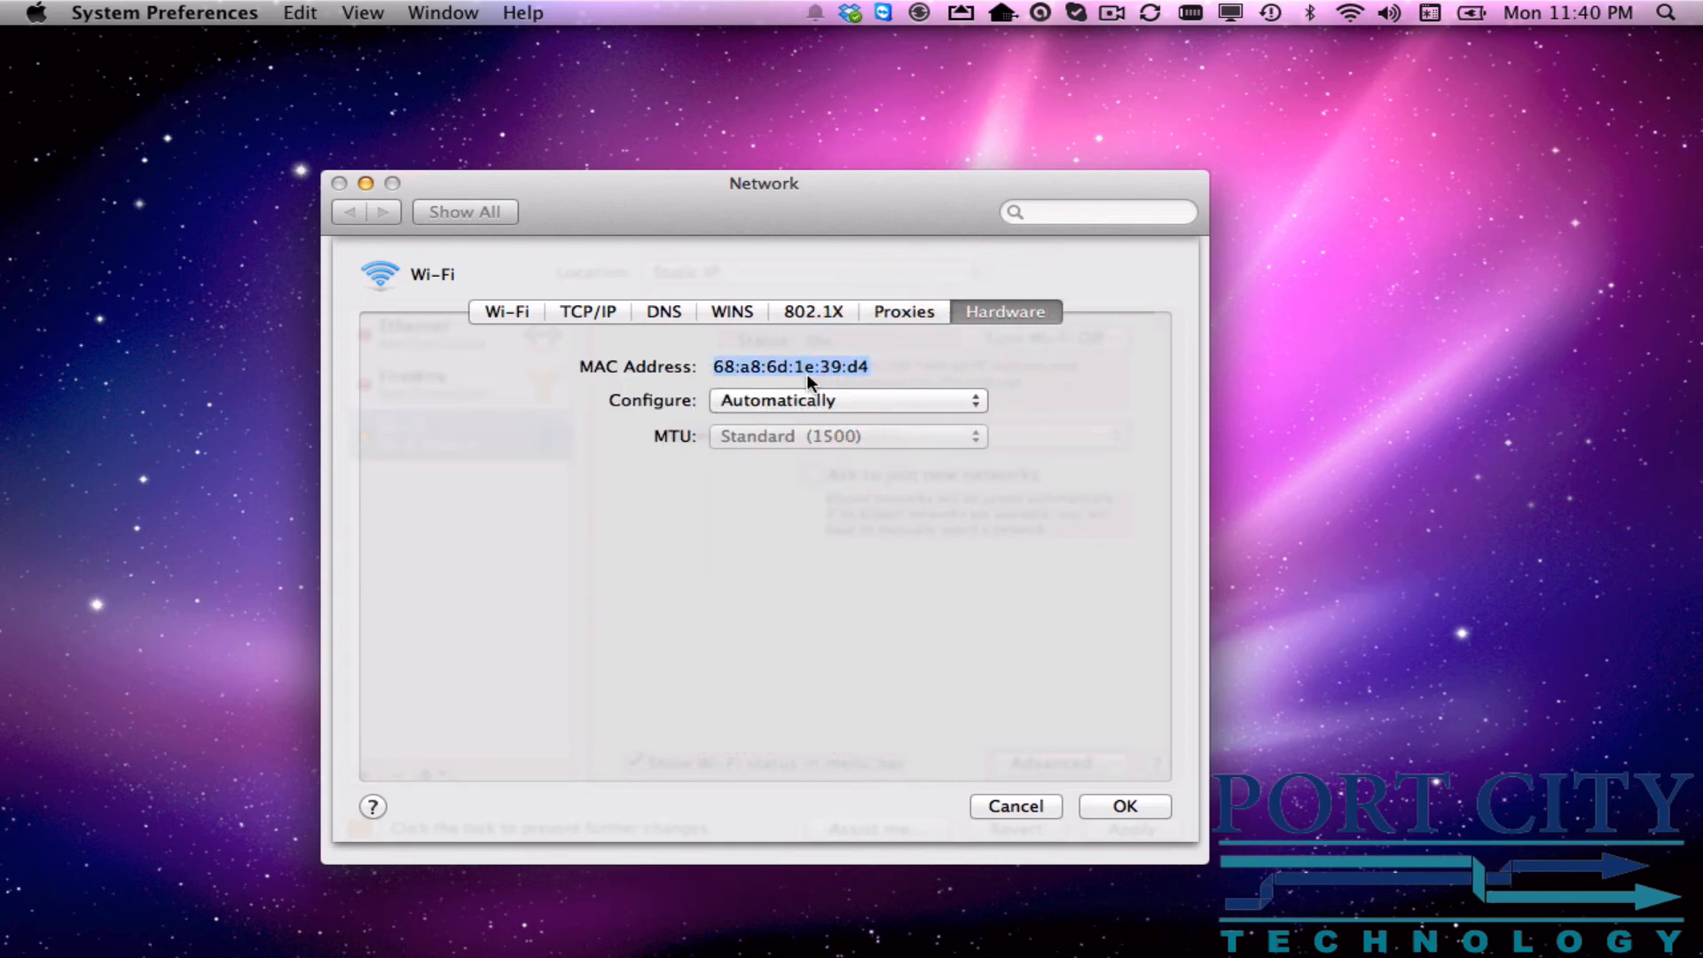
{"action": "left_click", "coordinate": [588, 311]}
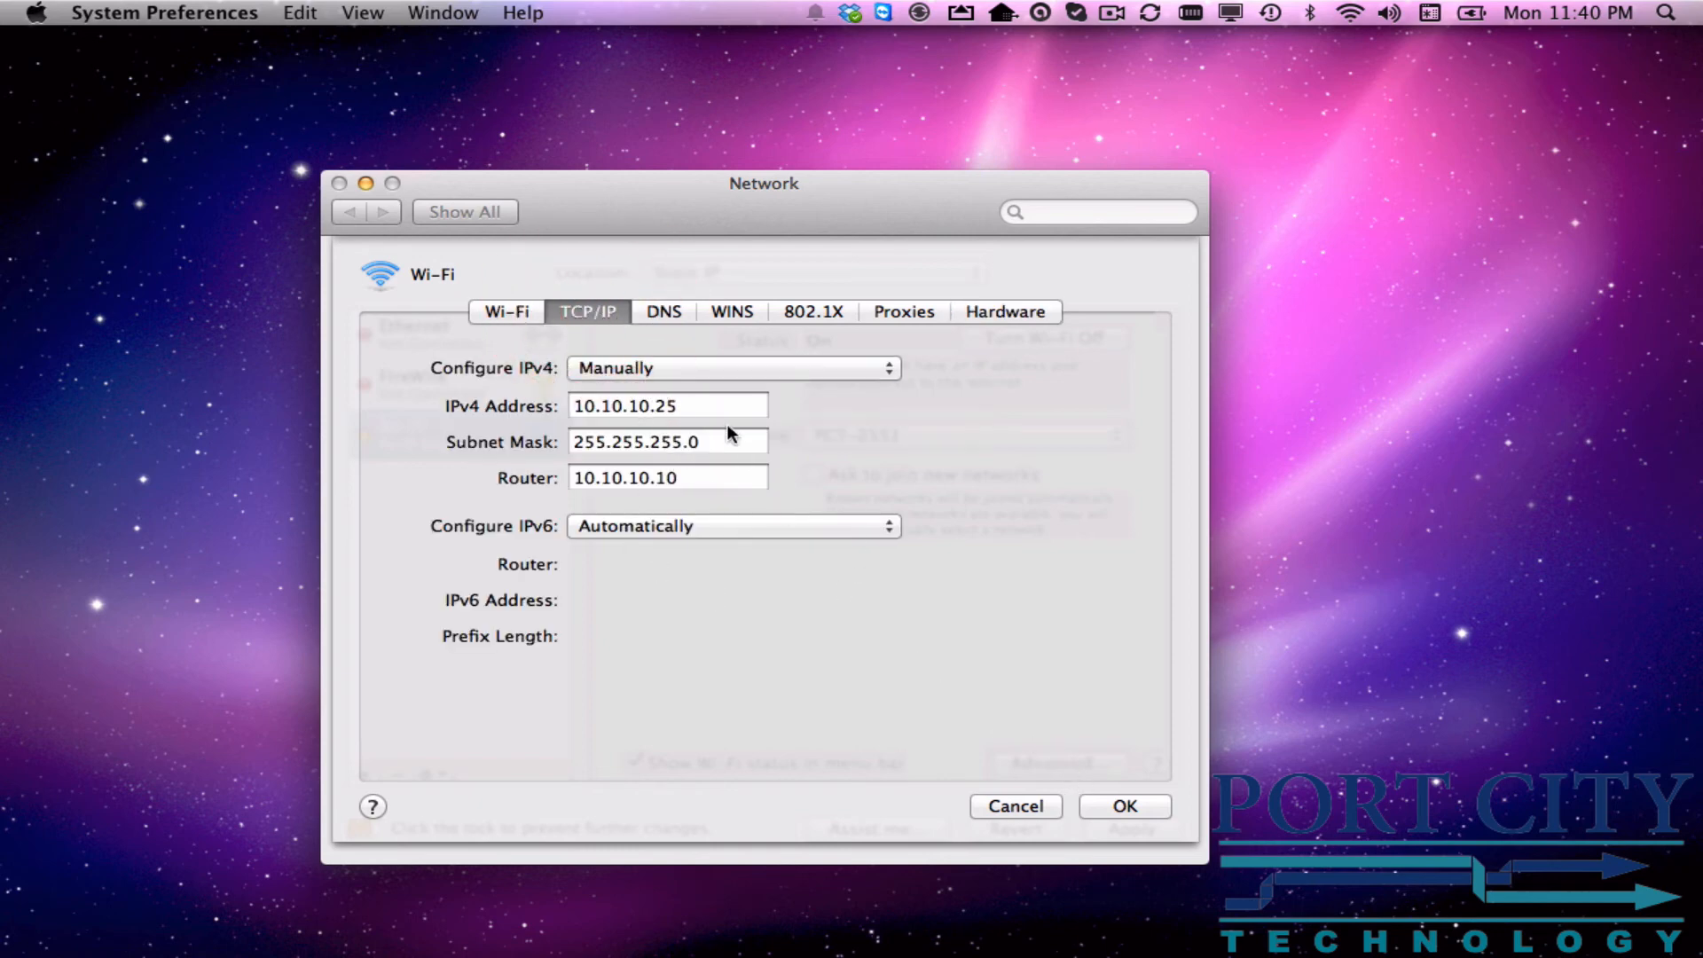
{"action": "left_click_drag", "start_coordinate": [704, 407], "coordinate": [570, 407]}
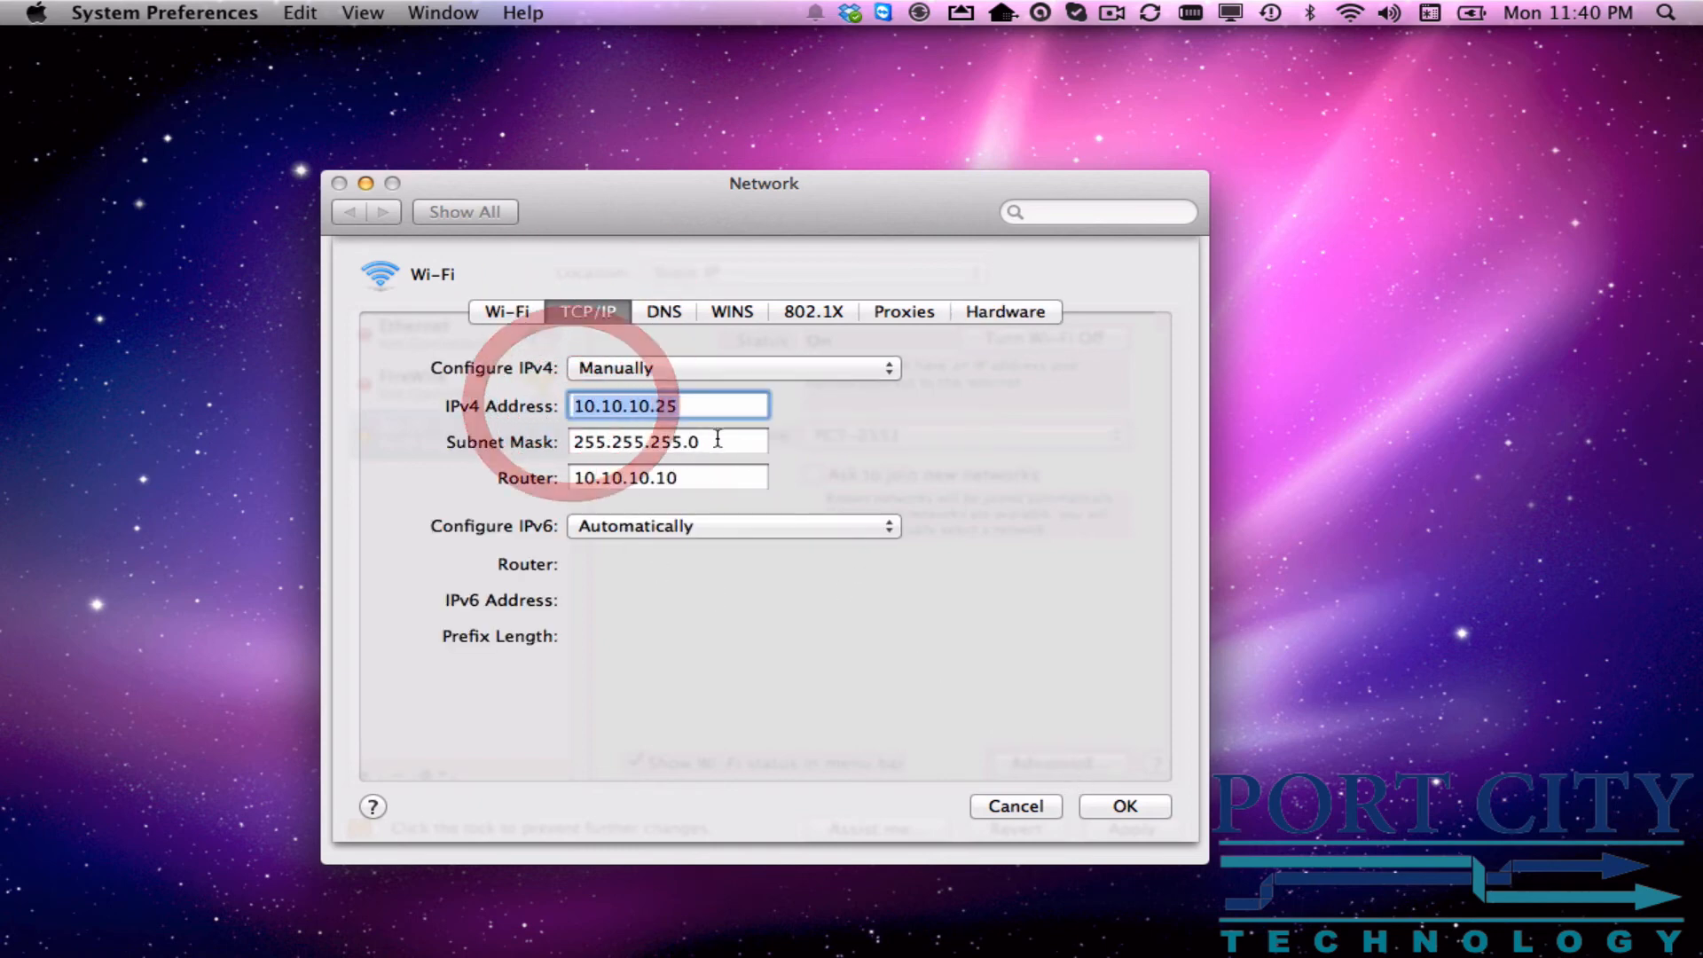
{"action": "left_click_drag", "start_coordinate": [706, 441], "coordinate": [574, 440]}
{"action": "left_click_drag", "start_coordinate": [683, 479], "coordinate": [572, 477]}
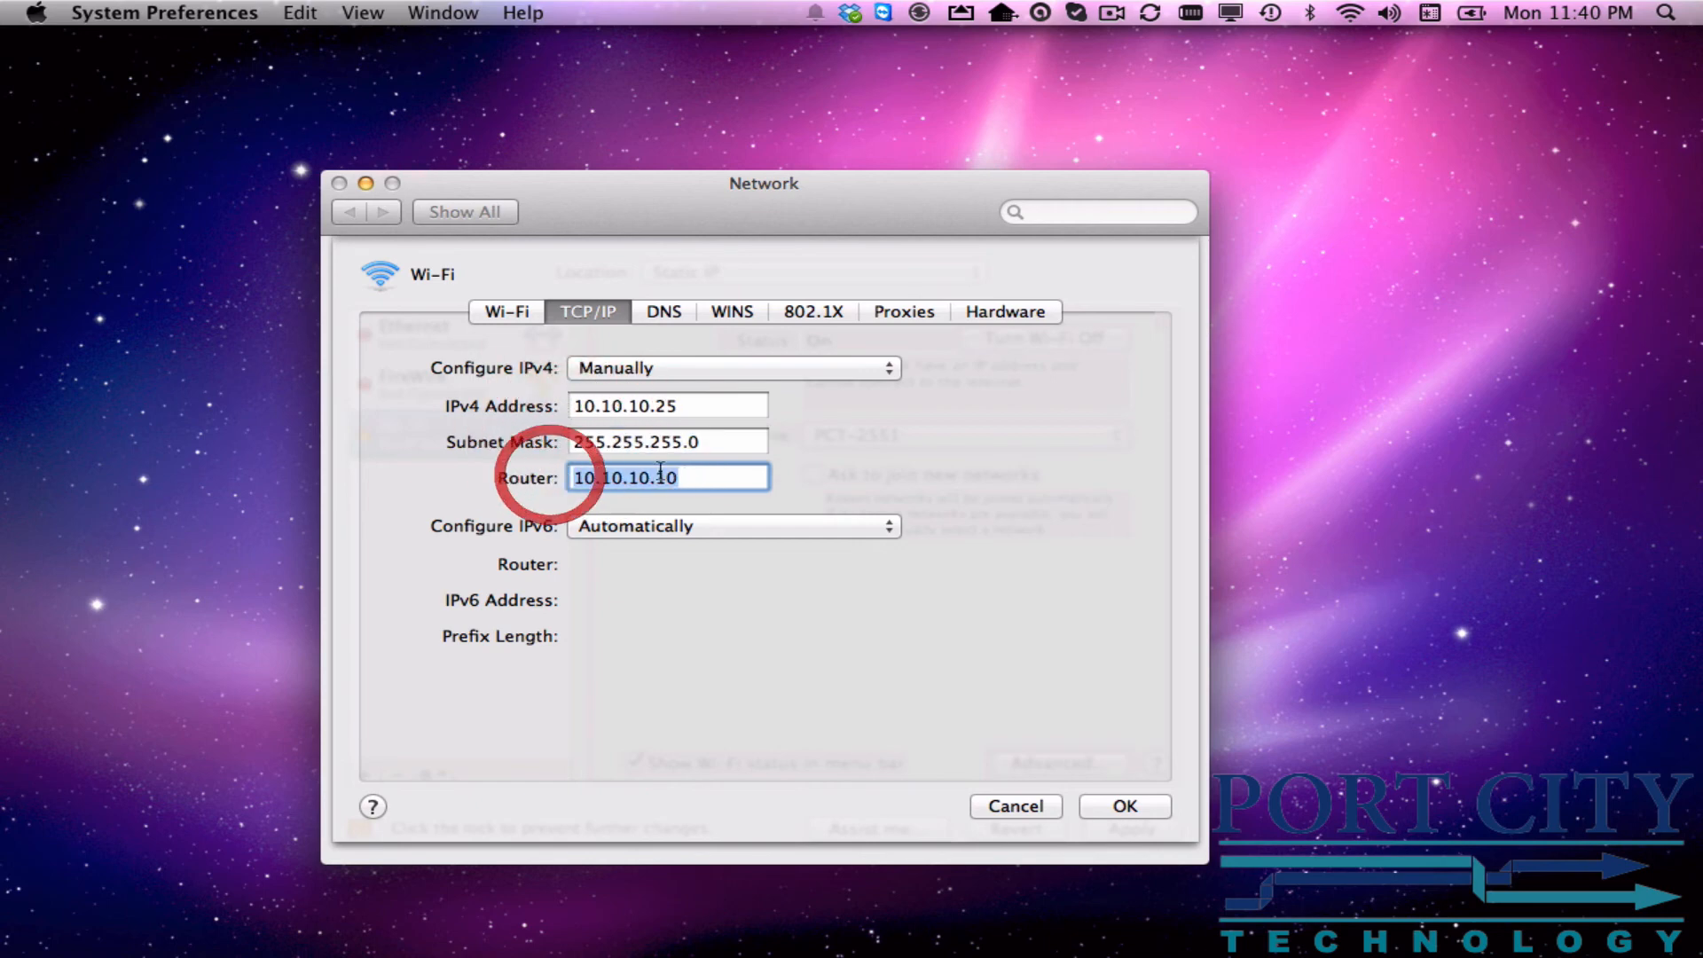
{"action": "left_click", "coordinate": [667, 313]}
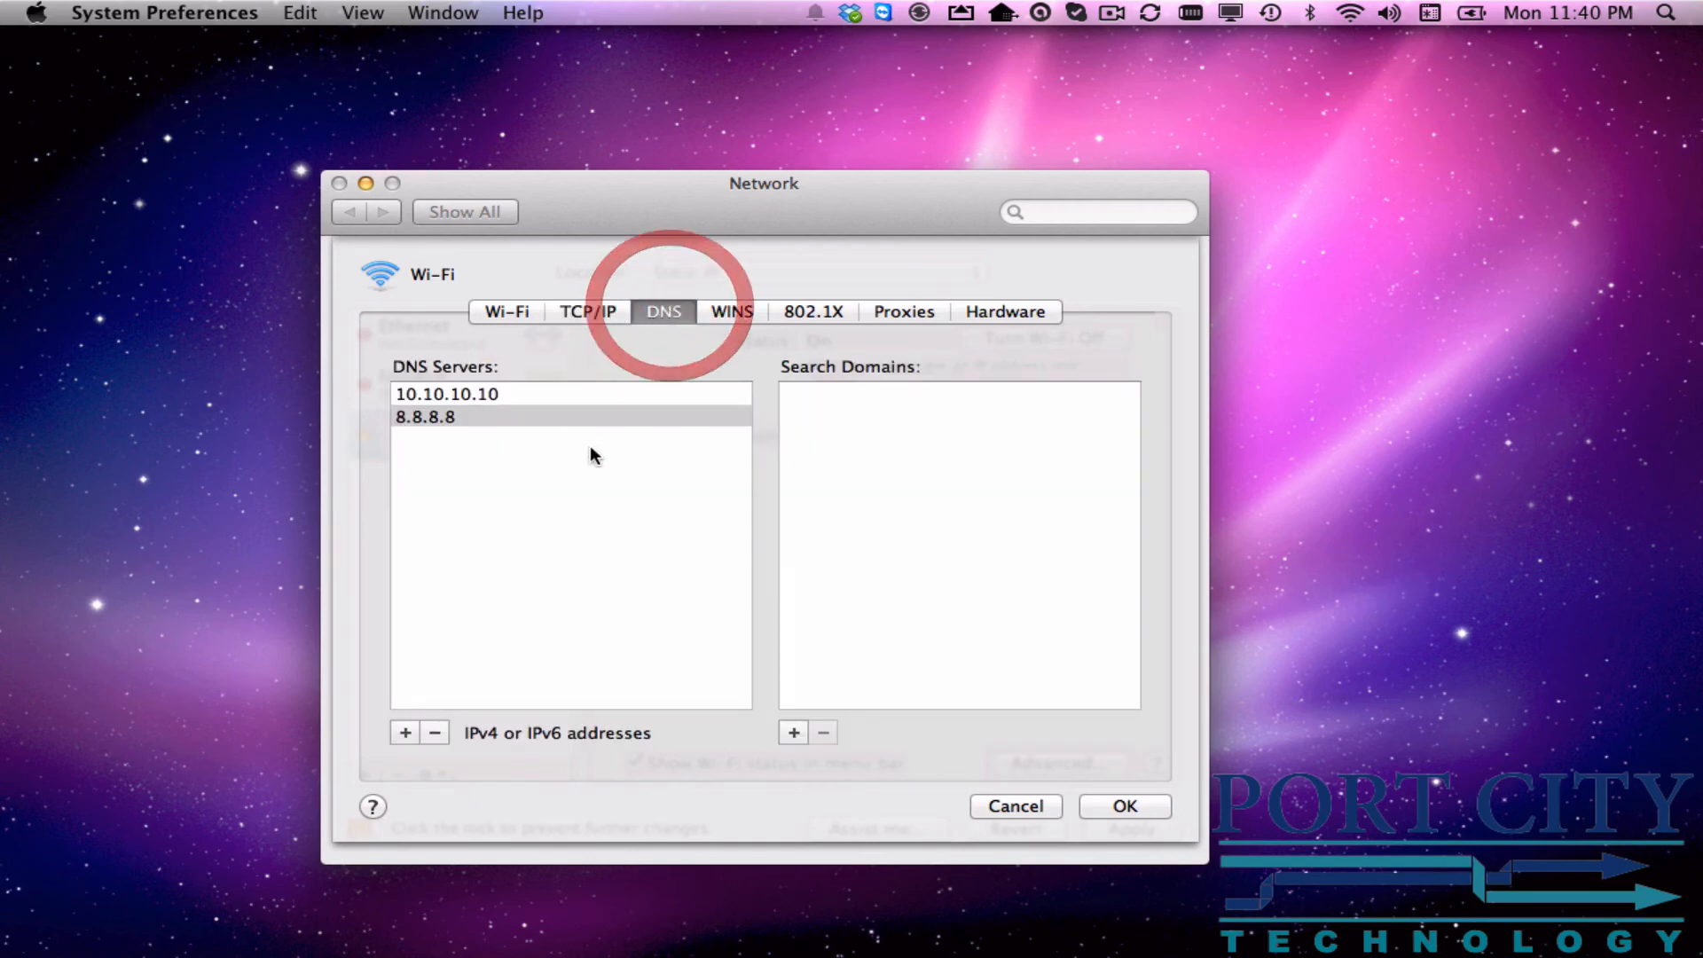
- Confirm and apply the Wi-Fi configuration, and check the IP address in the Wi-Fi connection's status
{"action": "left_click", "coordinate": [1109, 807]}
{"action": "left_click", "coordinate": [1109, 827]}
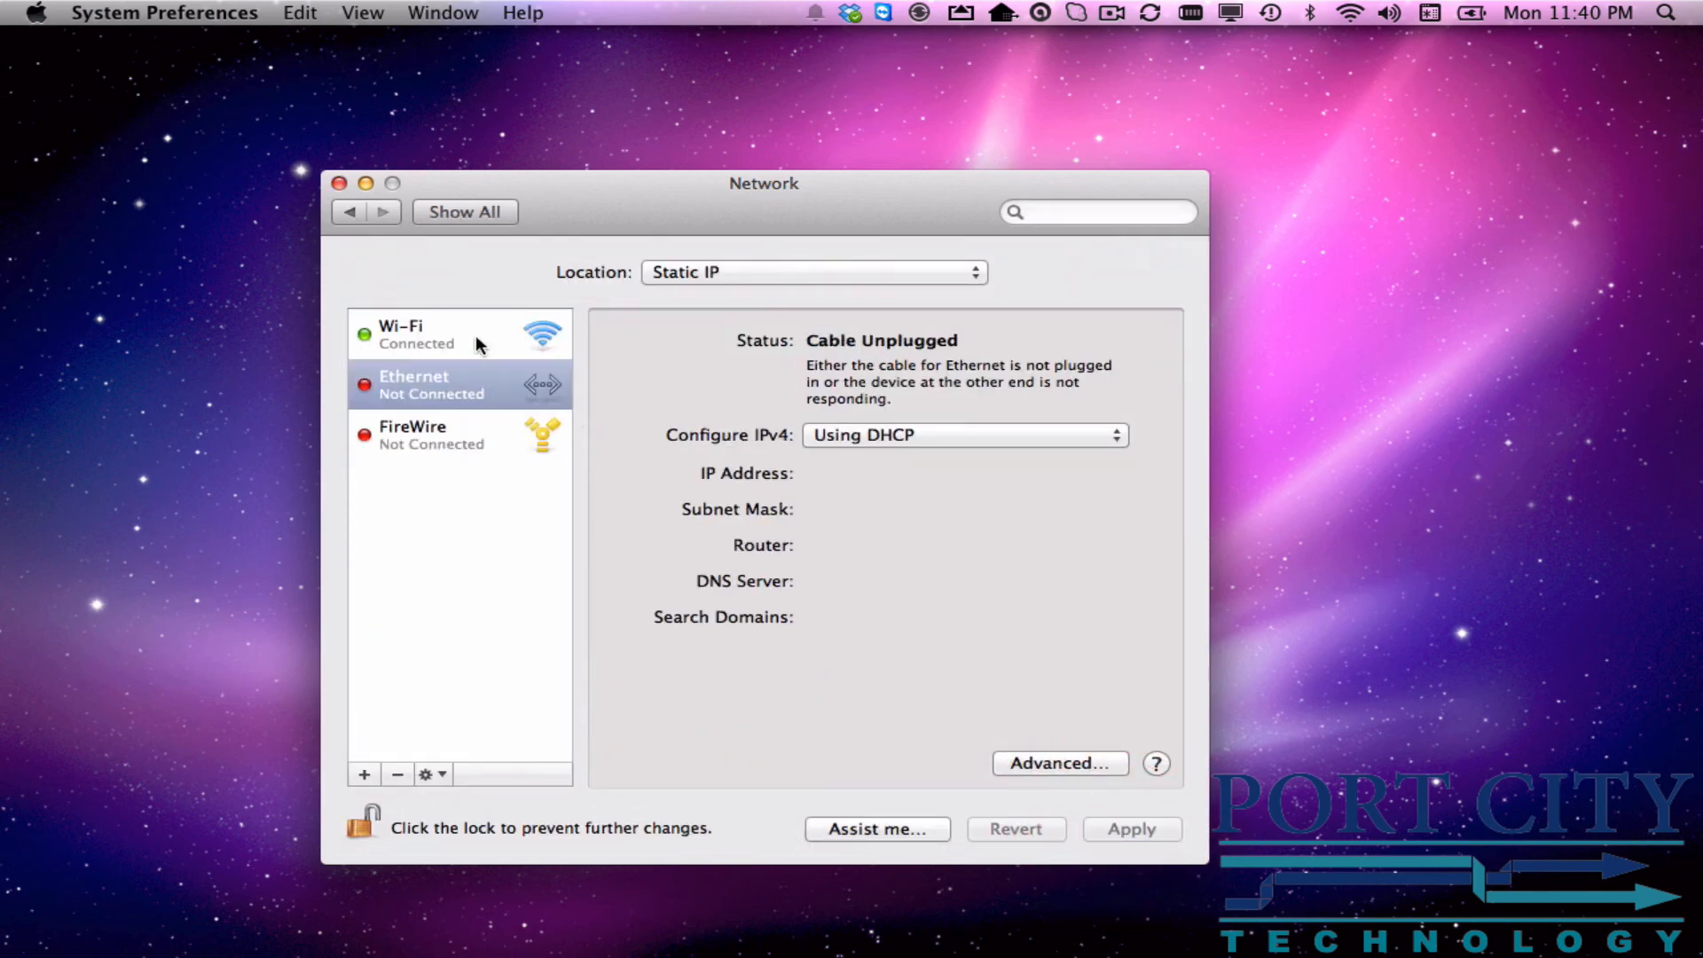
{"action": "left_click", "coordinate": [475, 343]}
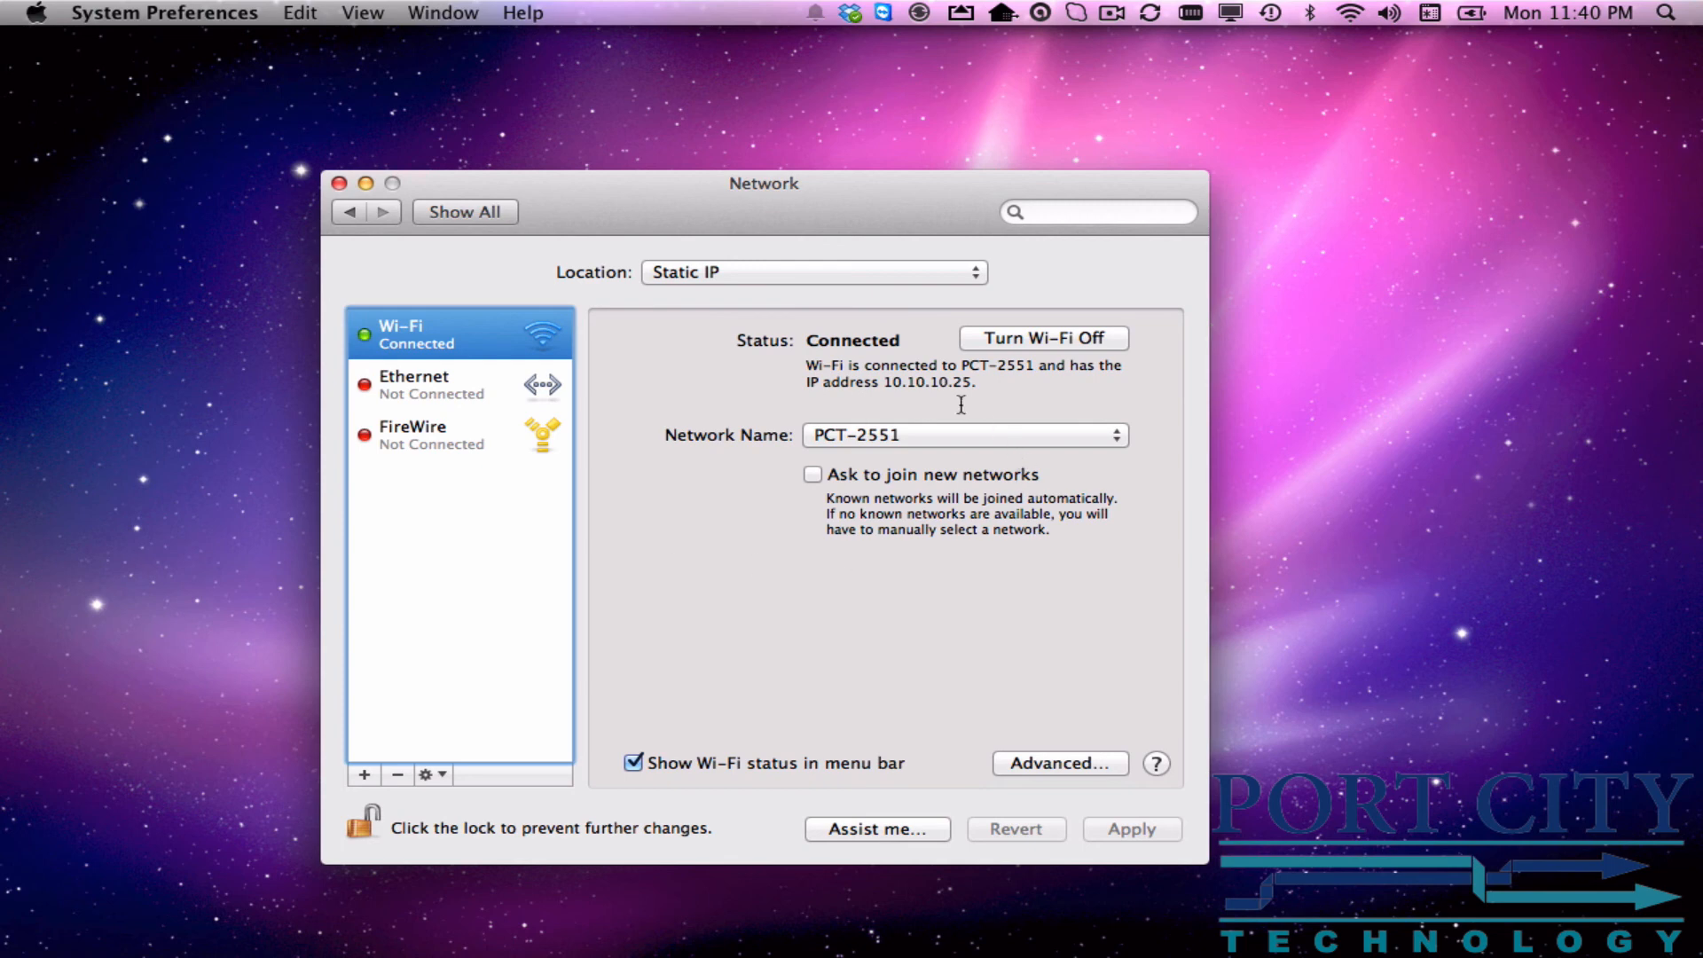
{"action": "left_click_drag", "start_coordinate": [883, 383], "coordinate": [978, 382]}
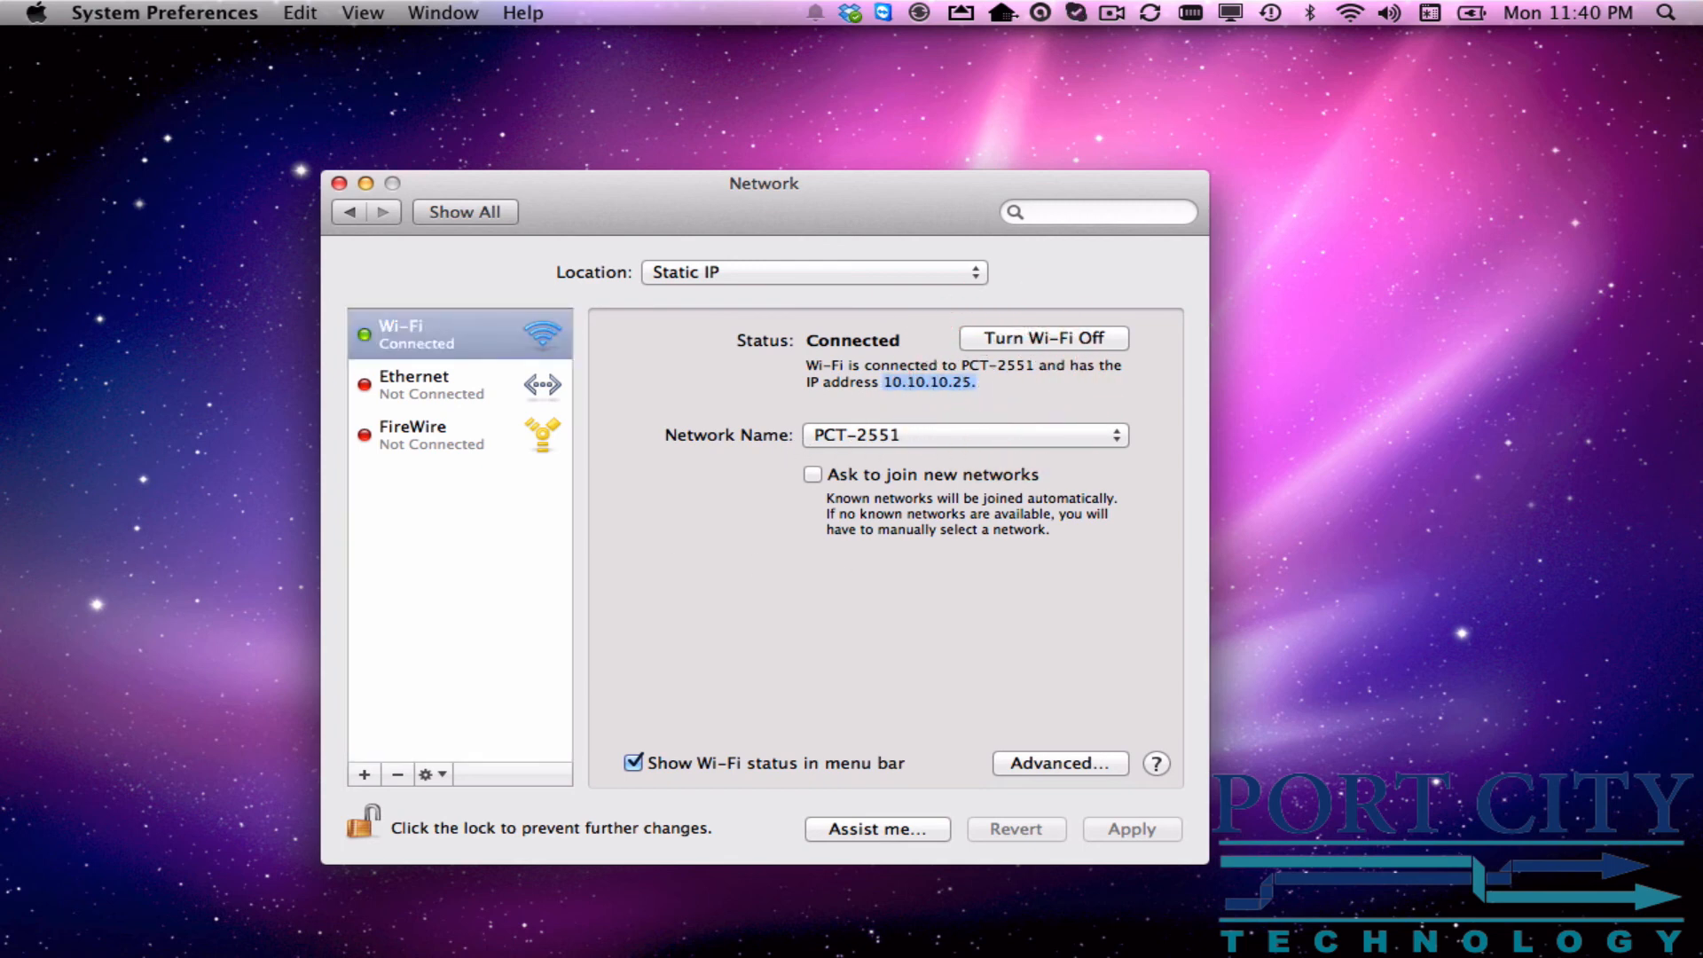
- Load google.com in Chrome to test the internet connection, and close the browser window
{"action": "key", "text": "super+Tab"}
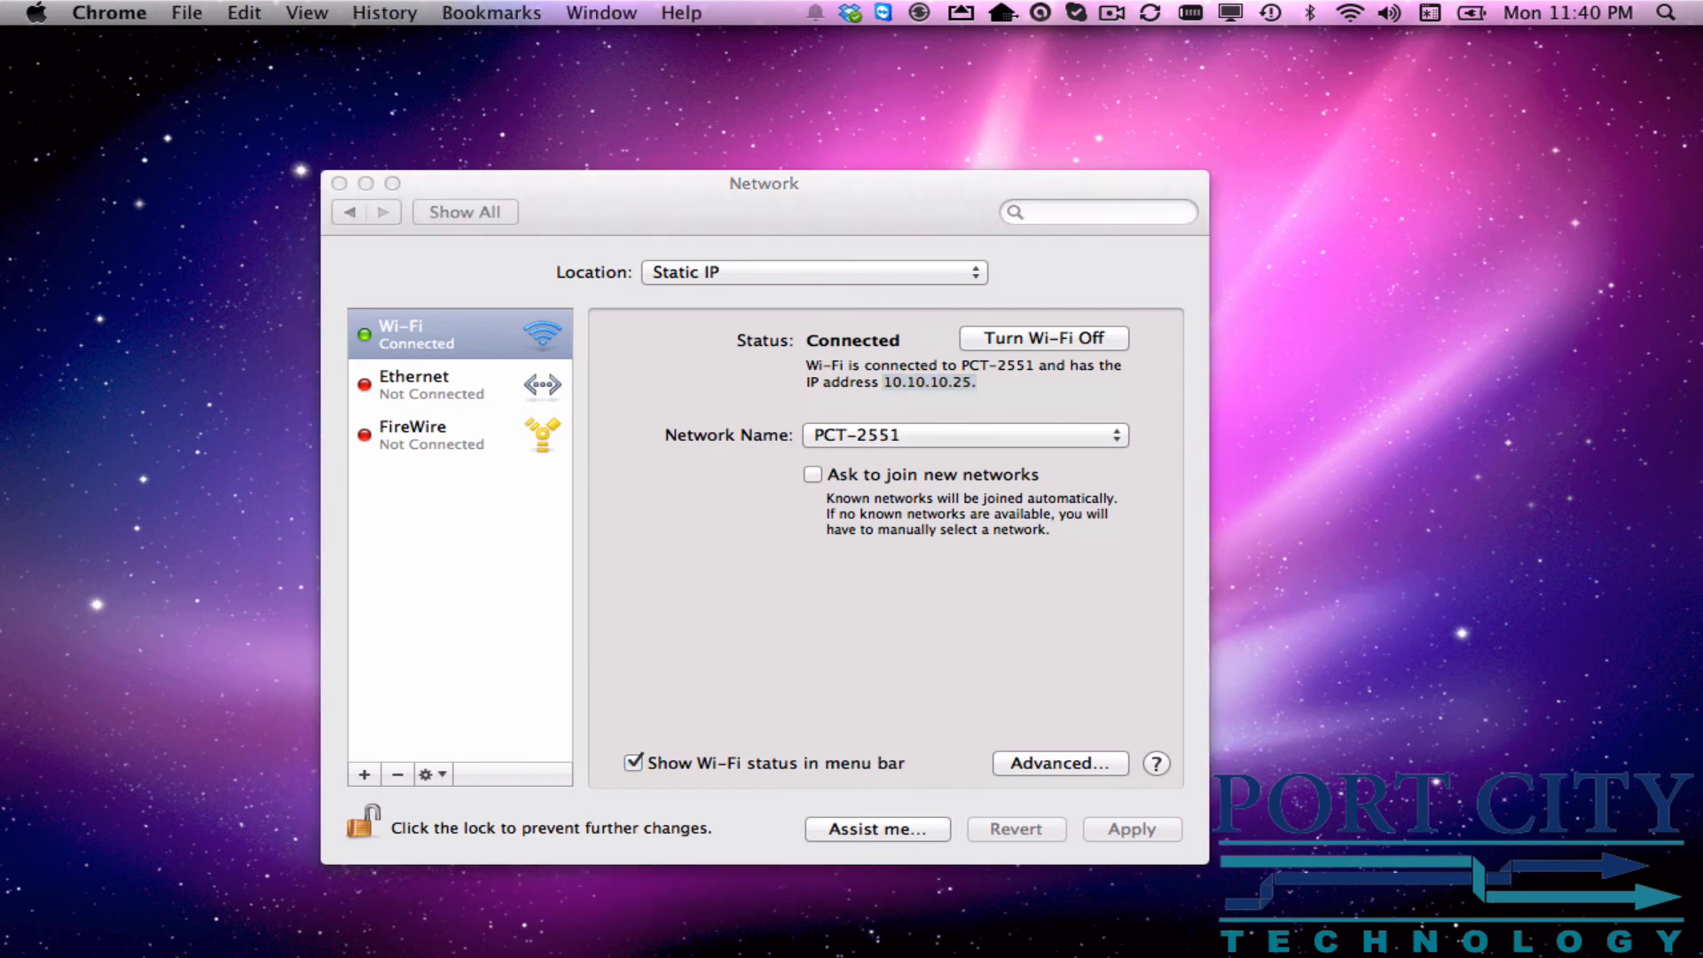
{"action": "left_click_drag", "start_coordinate": [1702, 244], "coordinate": [707, 55]}
{"action": "left_click_drag", "start_coordinate": [350, 51], "coordinate": [217, 49]}
{"action": "left_click", "coordinate": [227, 87]}
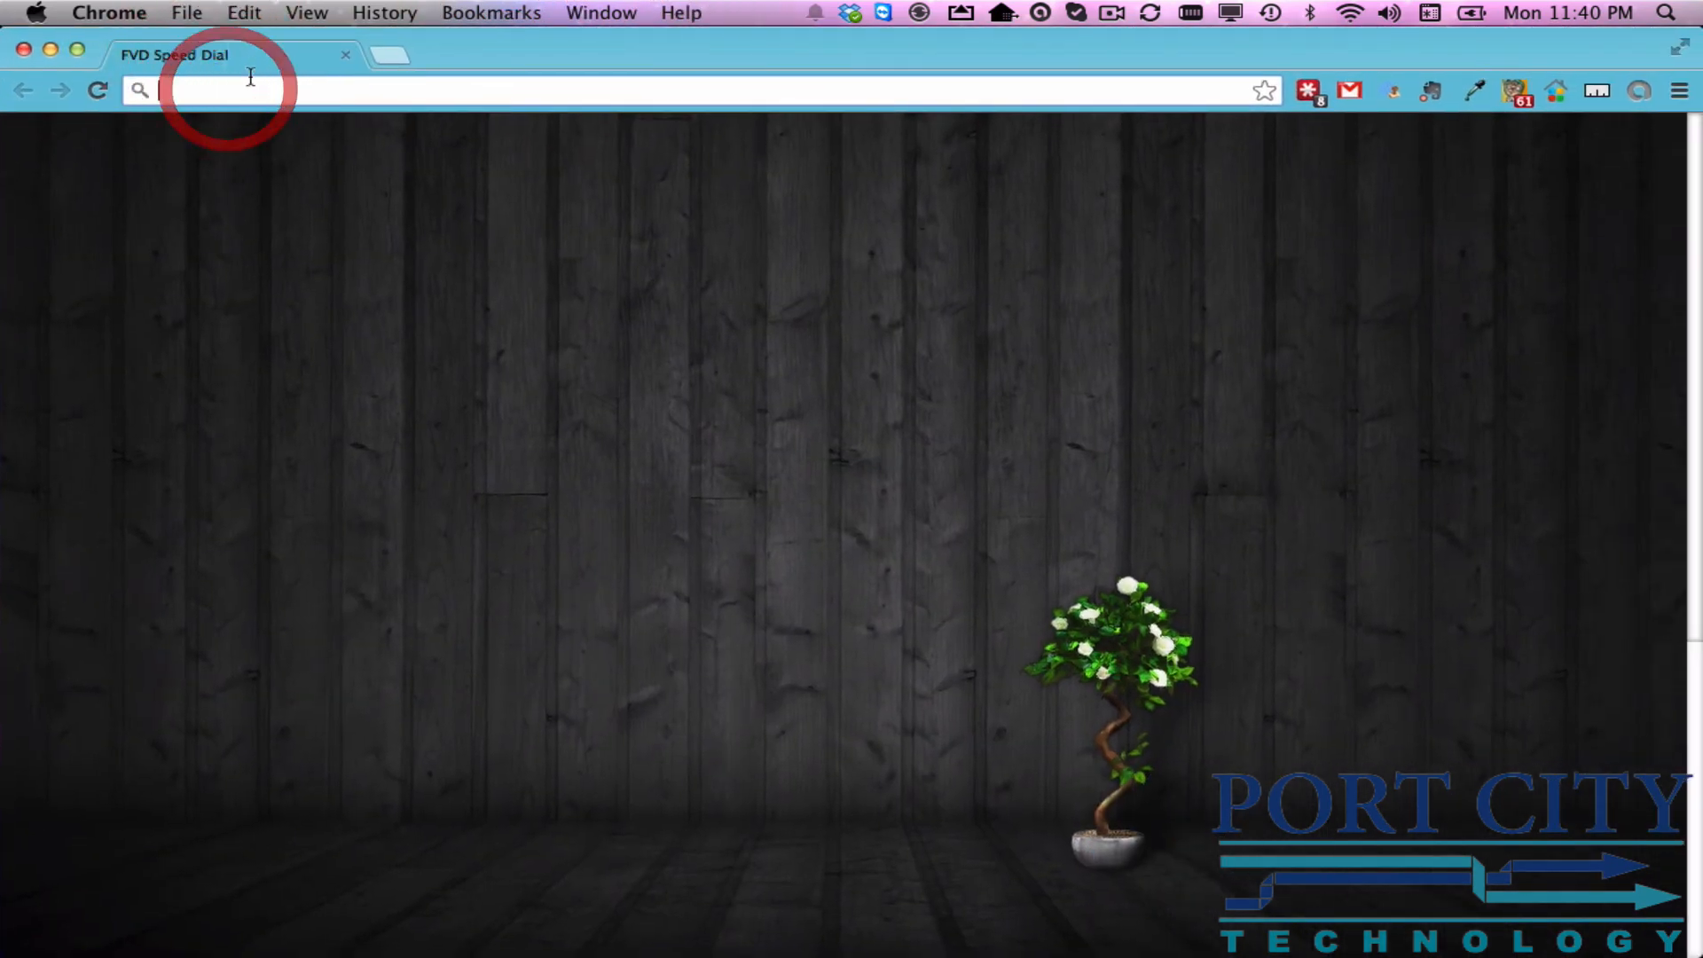
{"action": "type", "text": "google.com"}
{"action": "key", "text": "Return"}
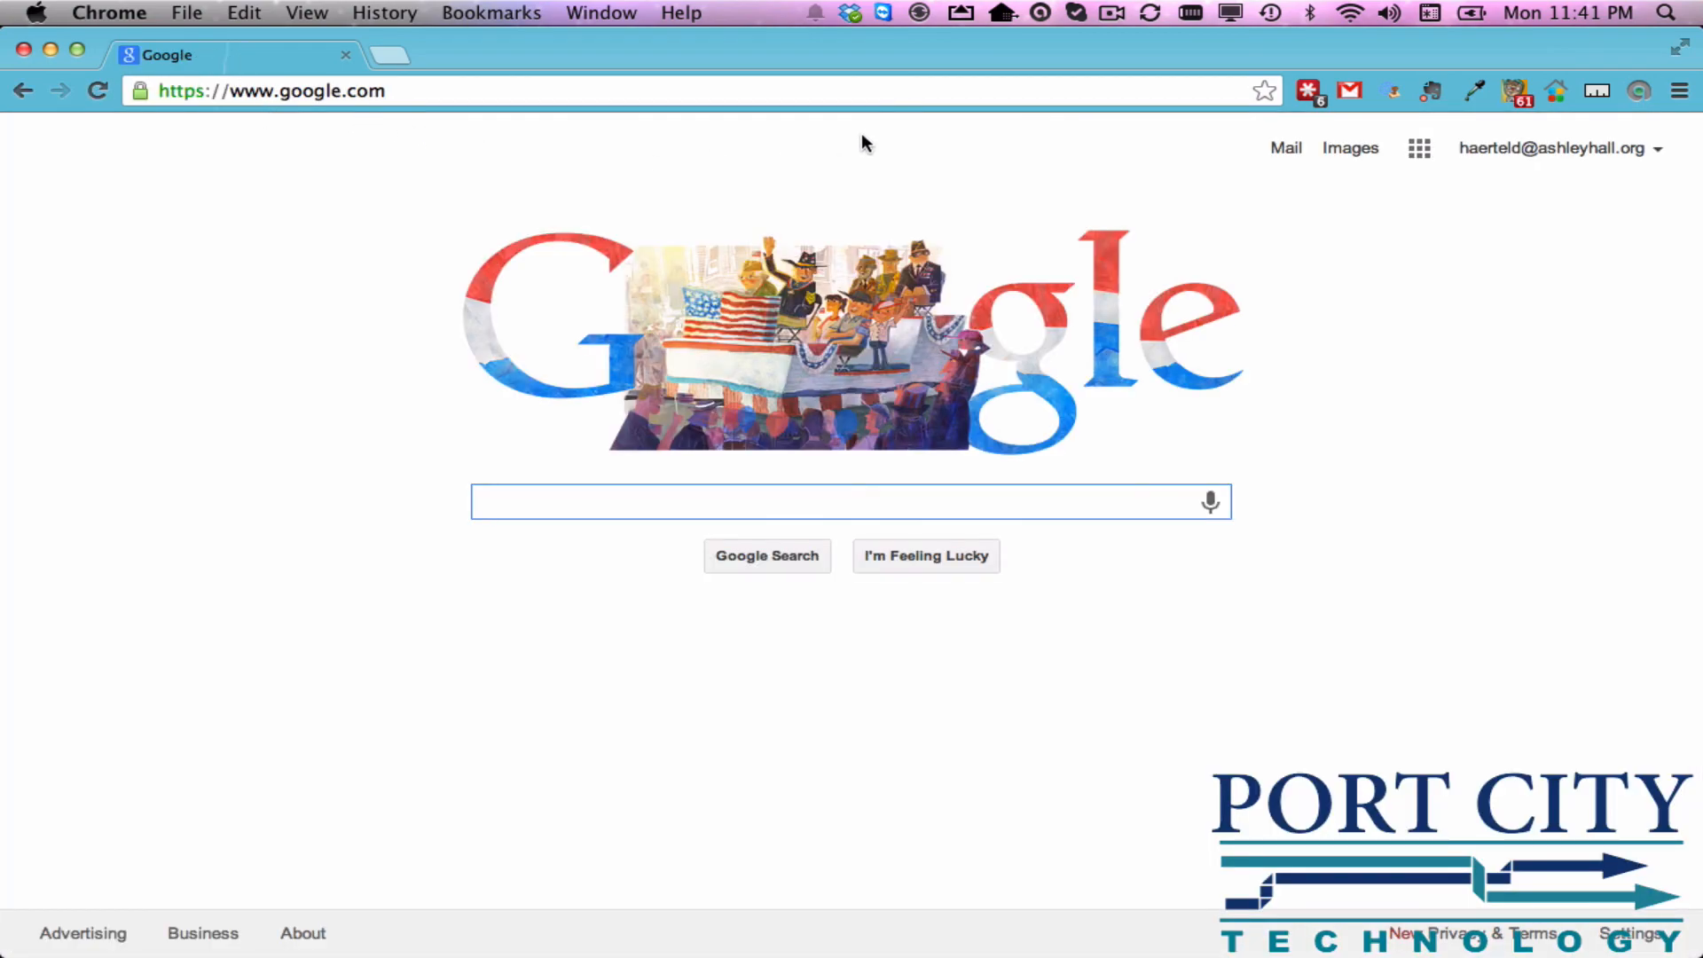
{"action": "left_click", "coordinate": [23, 50]}
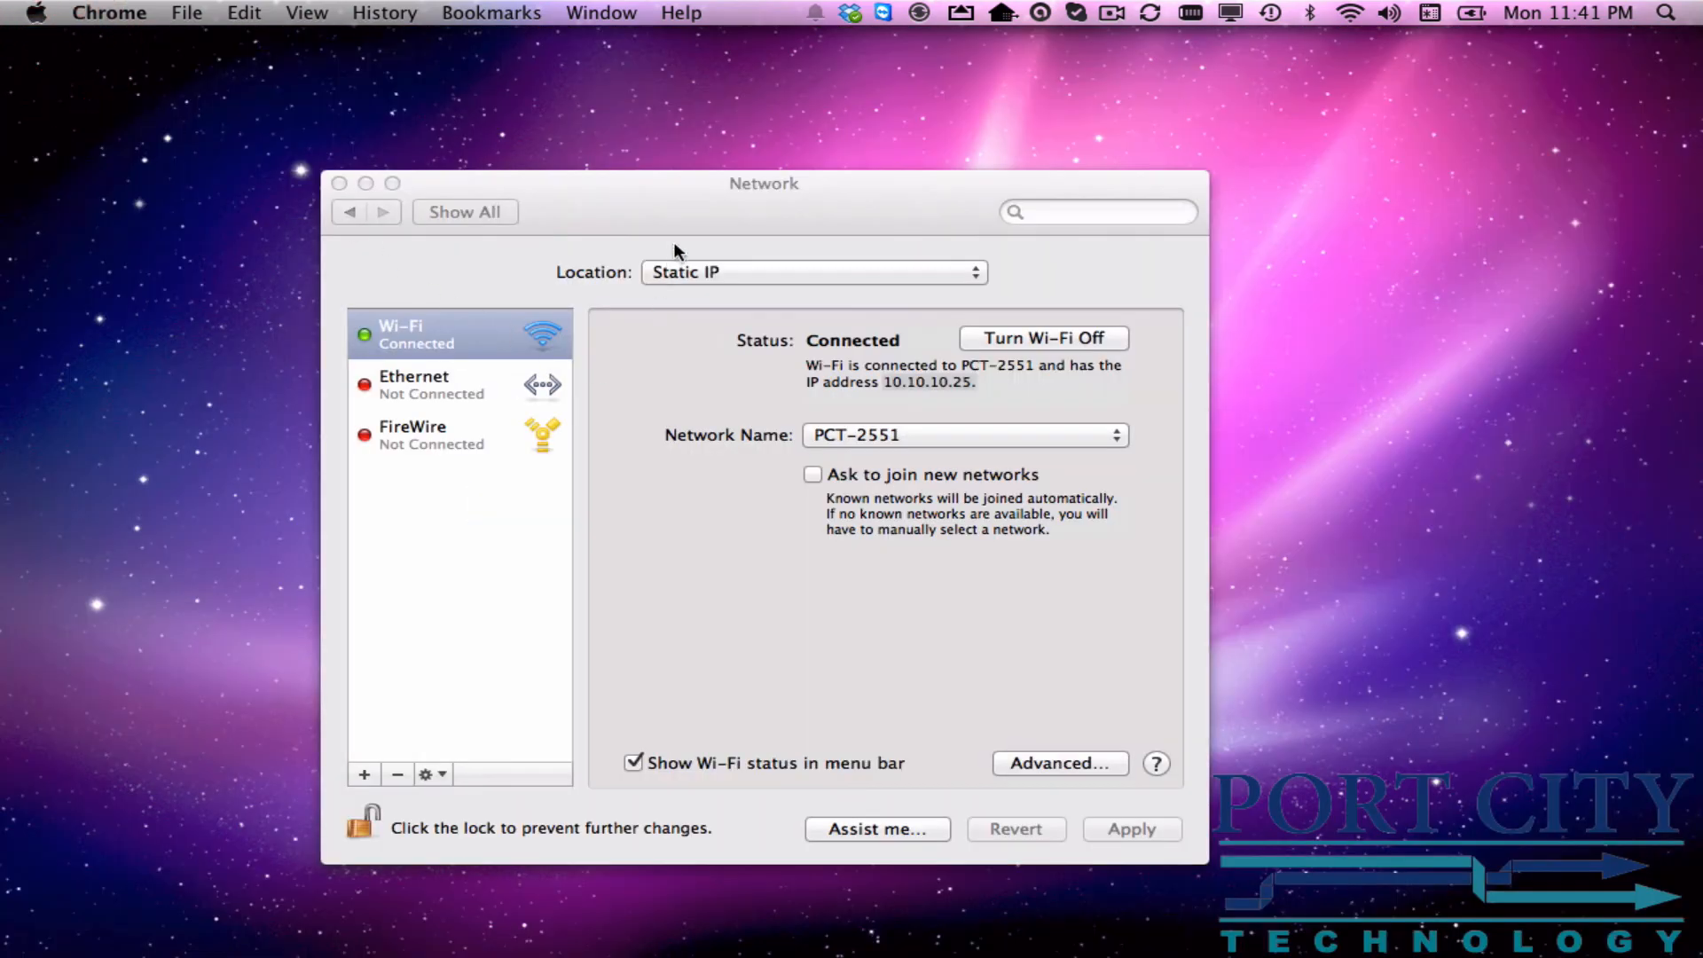